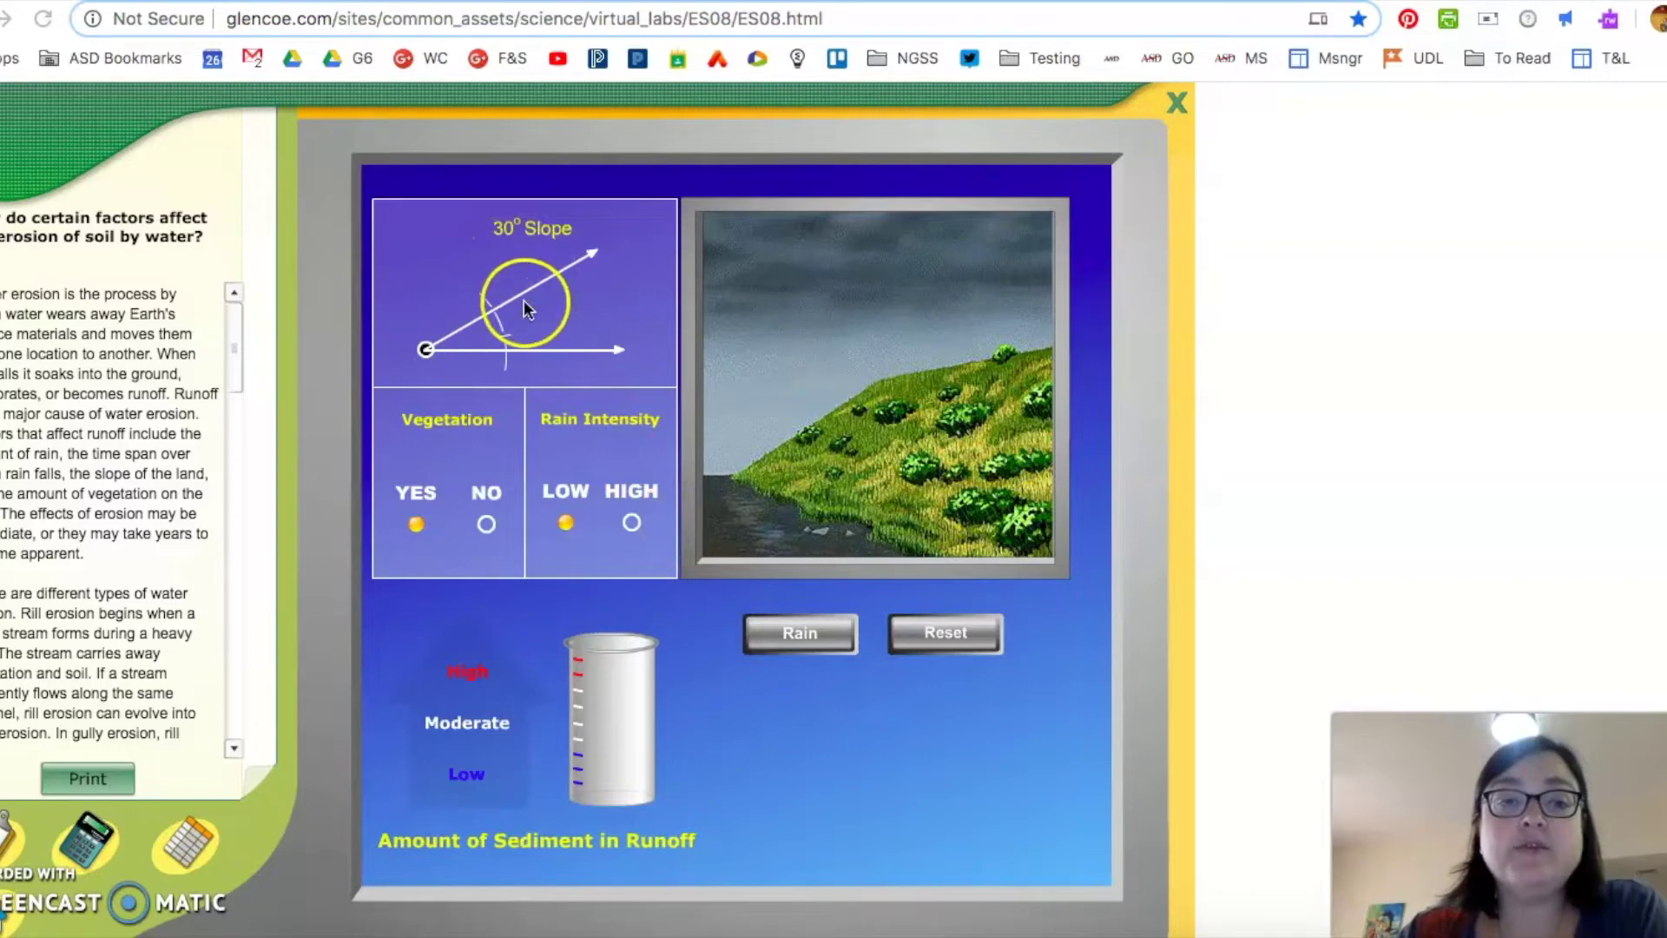
Step: Rain lightly on the vegetated 30° slope, catch the runoff in the beaker, then reset
left_click(591, 276)
mouse_move(591, 277)
left_mouse_down()
mouse_move(618, 343)
mouse_move(602, 279)
left_mouse_up()
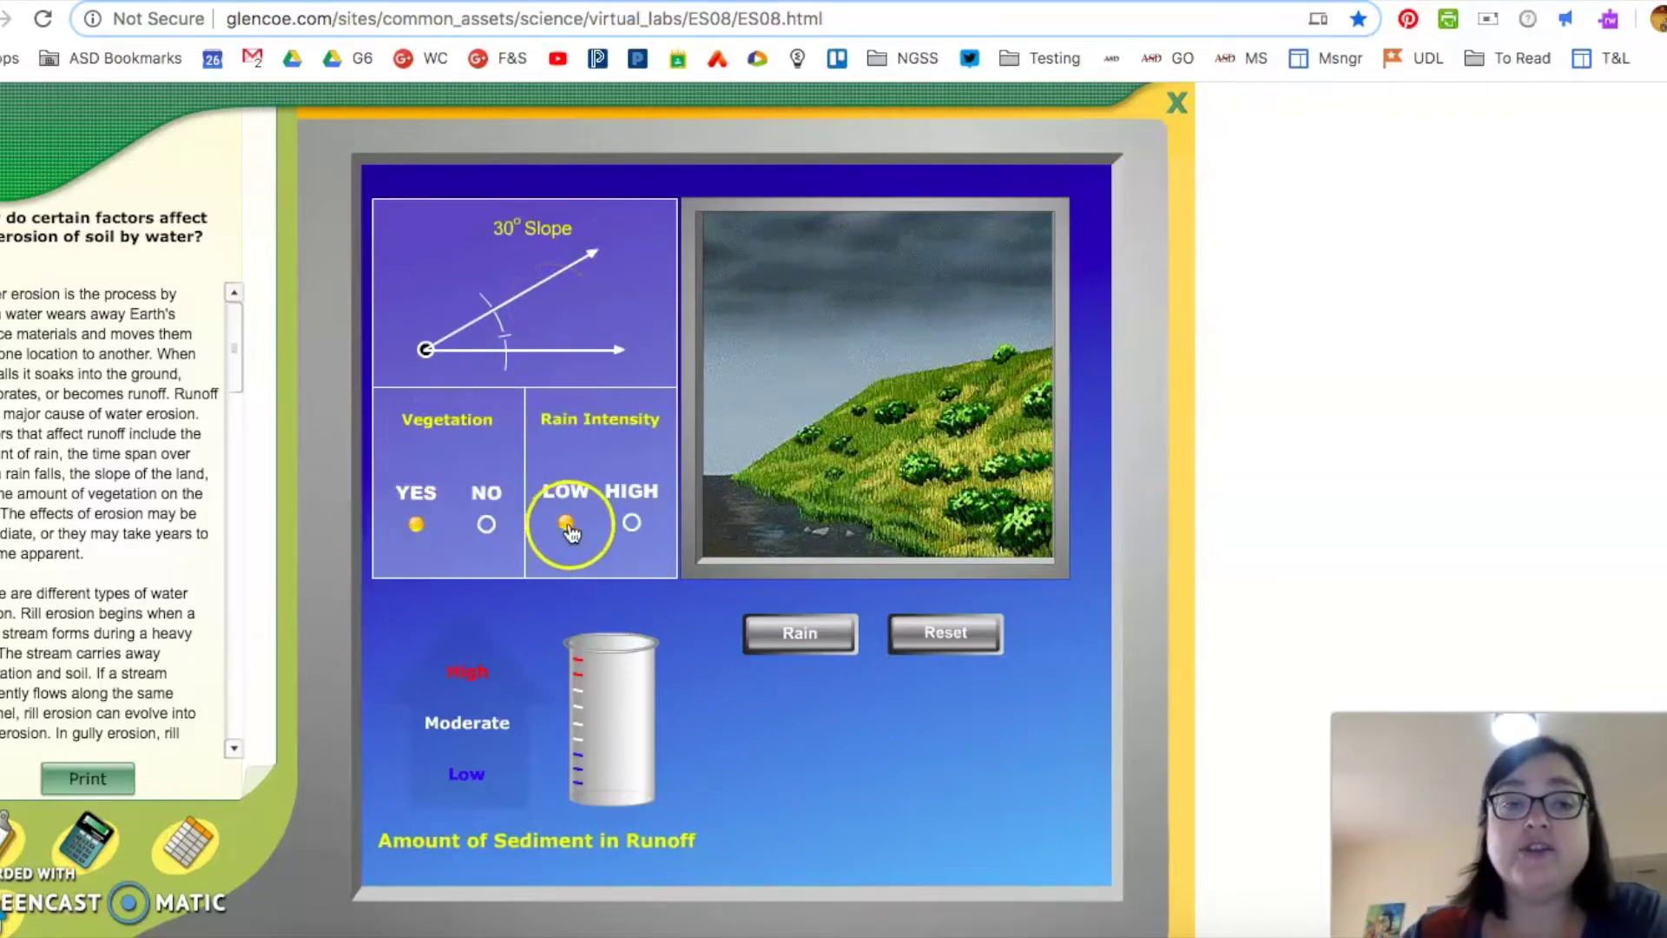
left_click(800, 636)
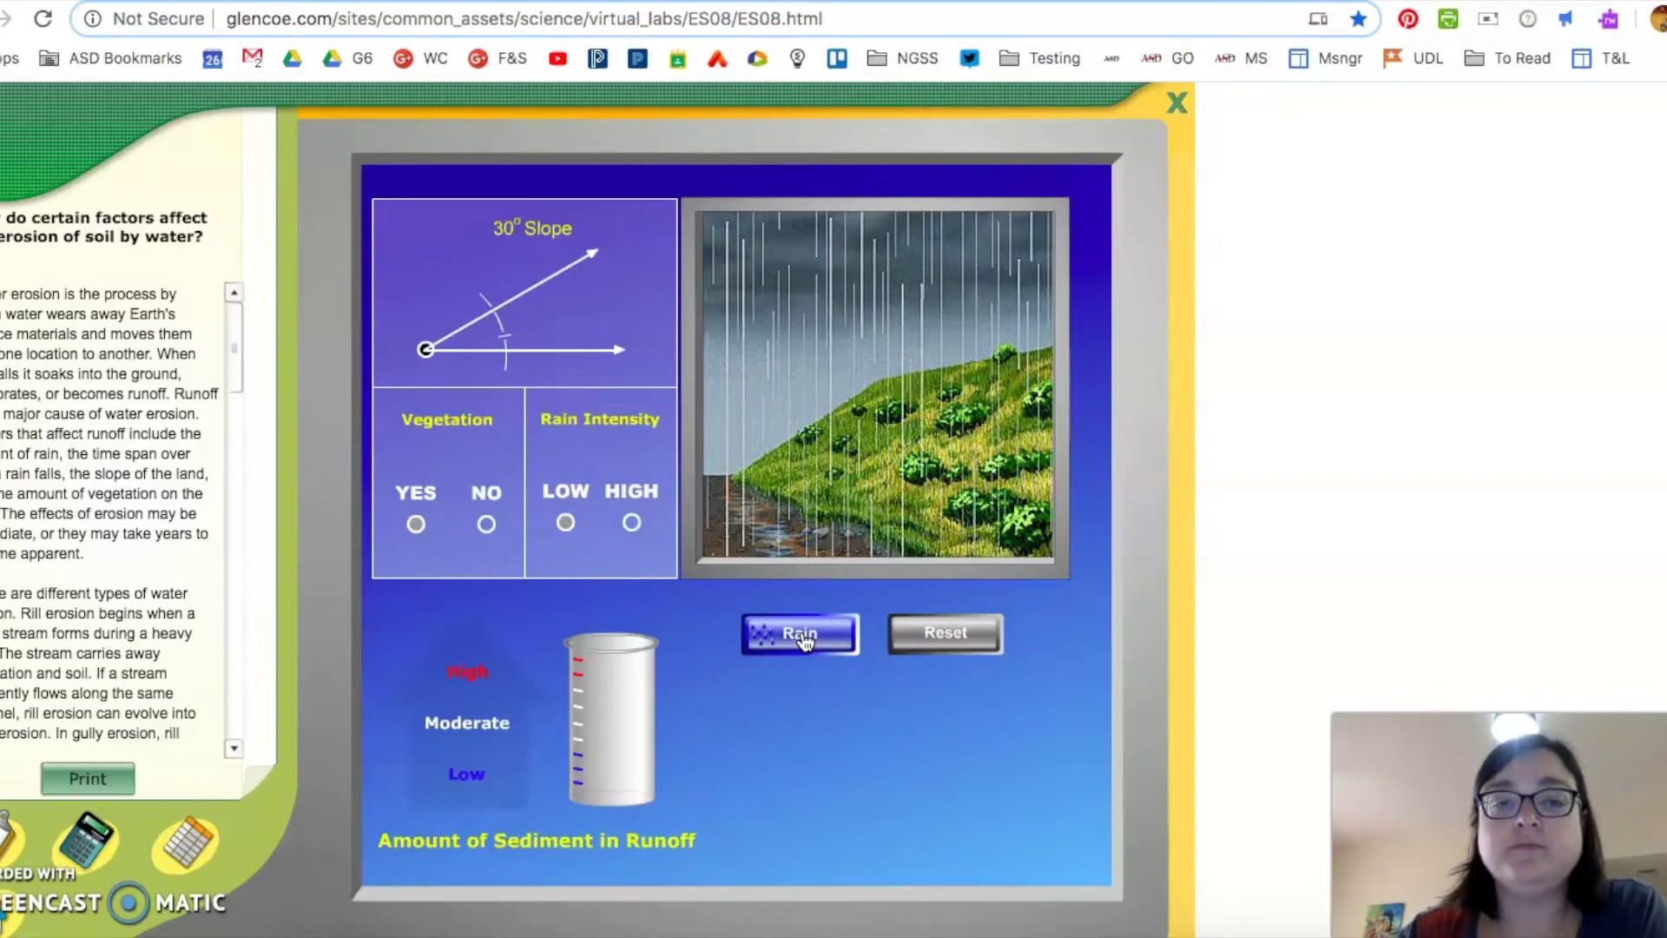
left_click(775, 662)
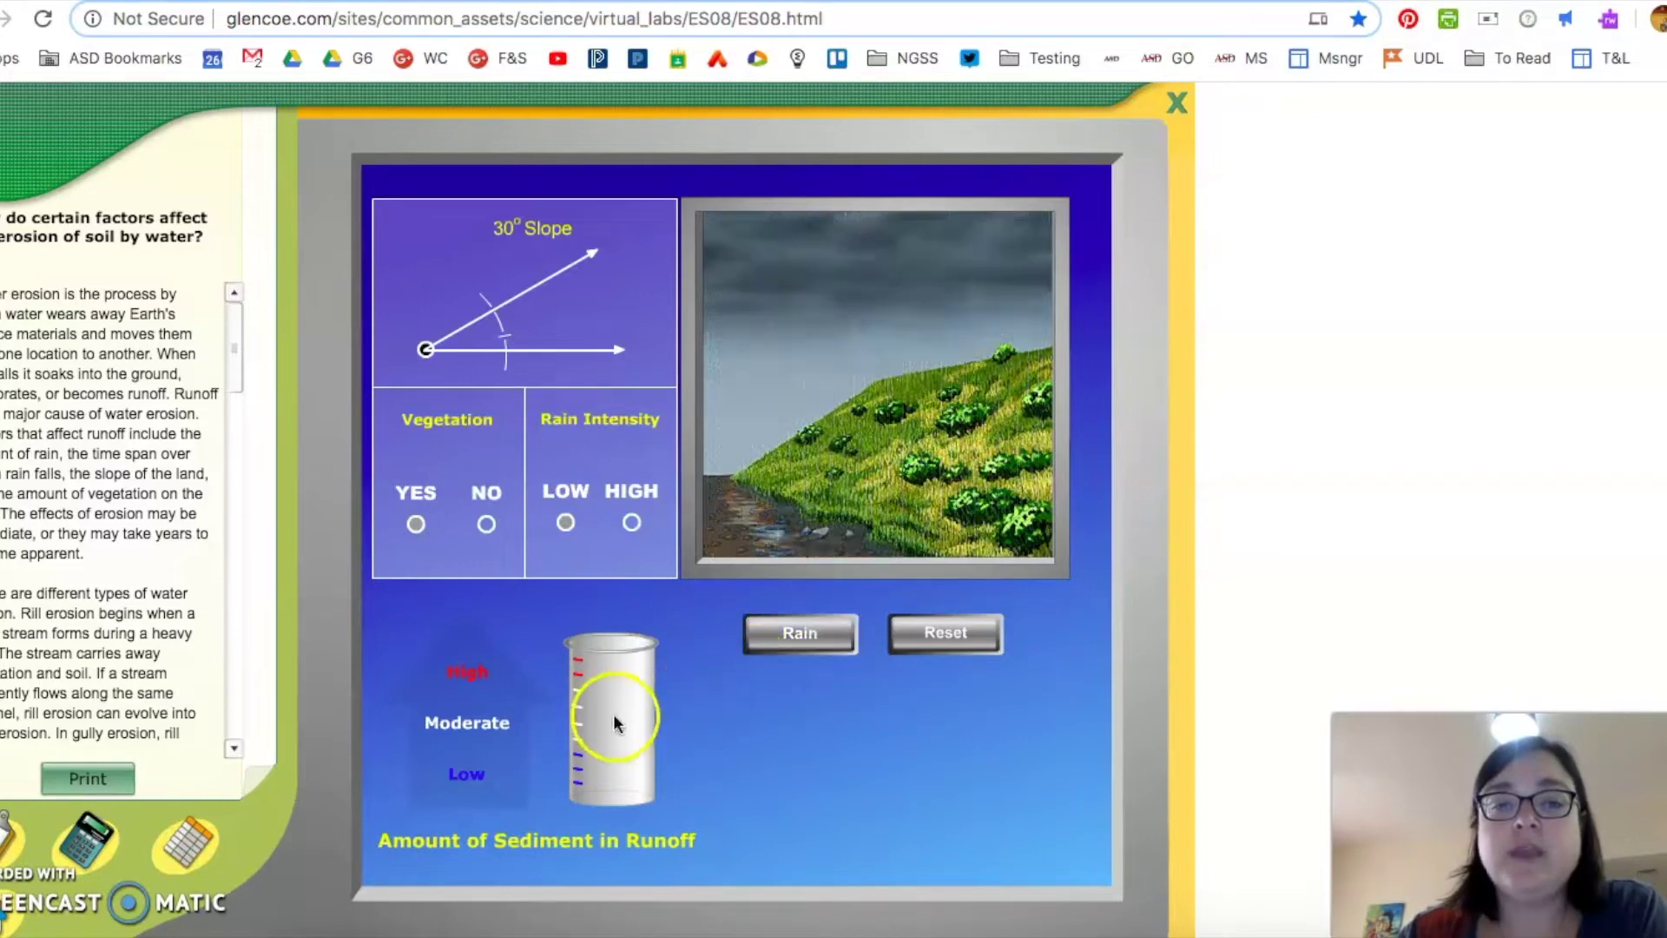
left_click_drag(599, 703, 762, 532)
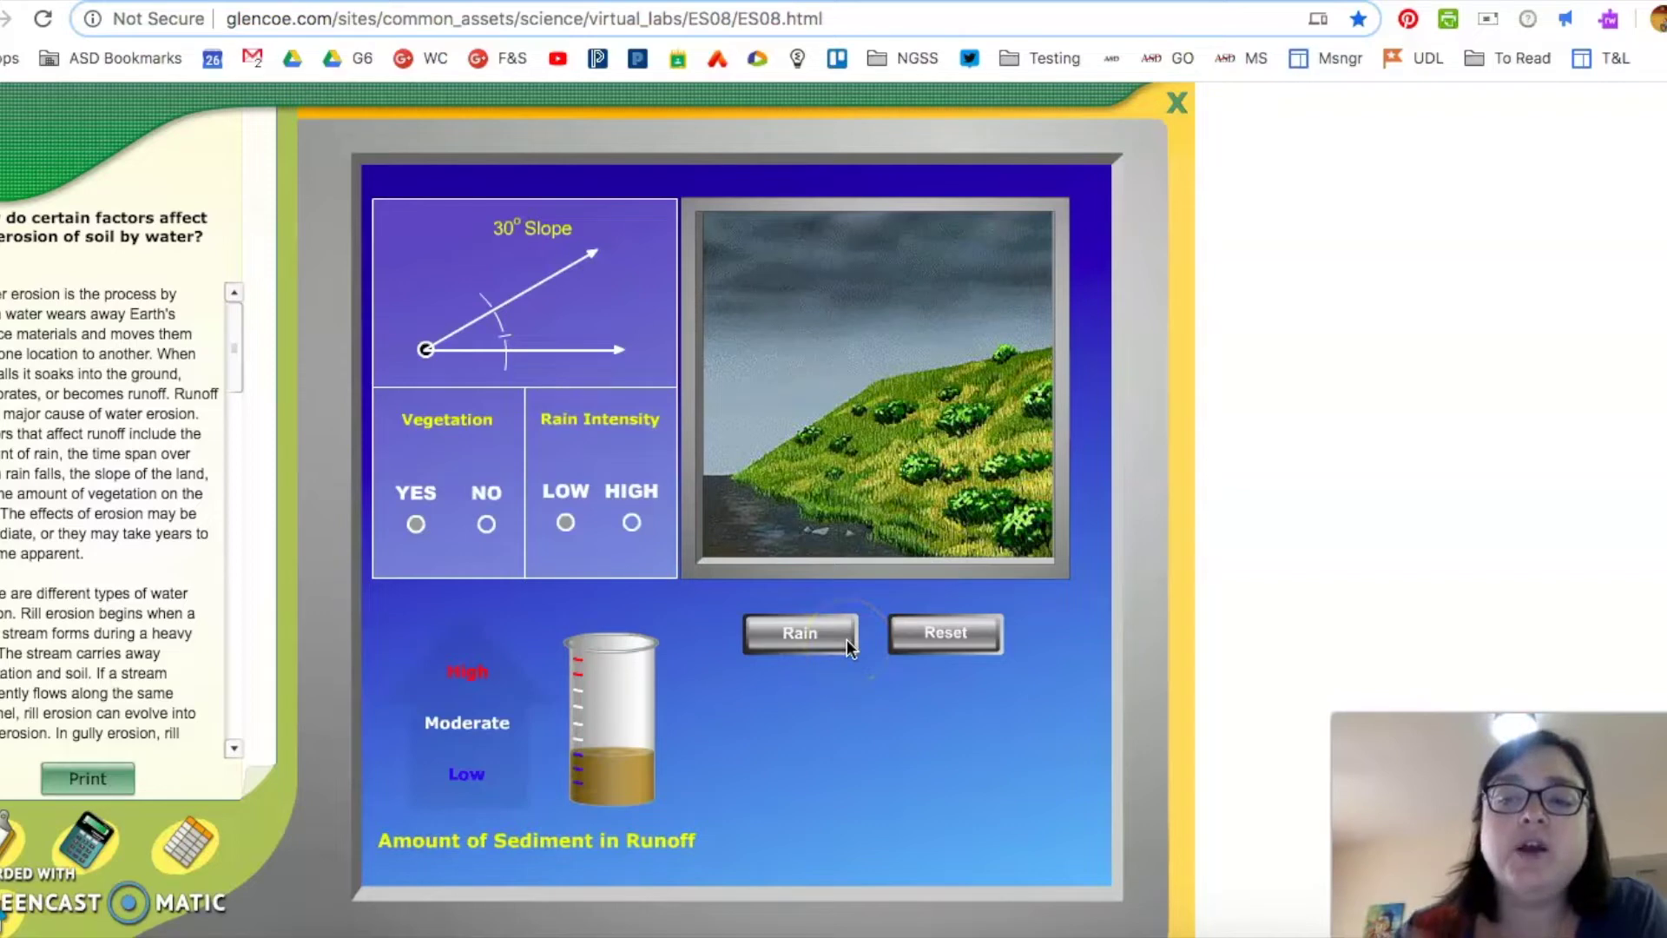
left_click(955, 645)
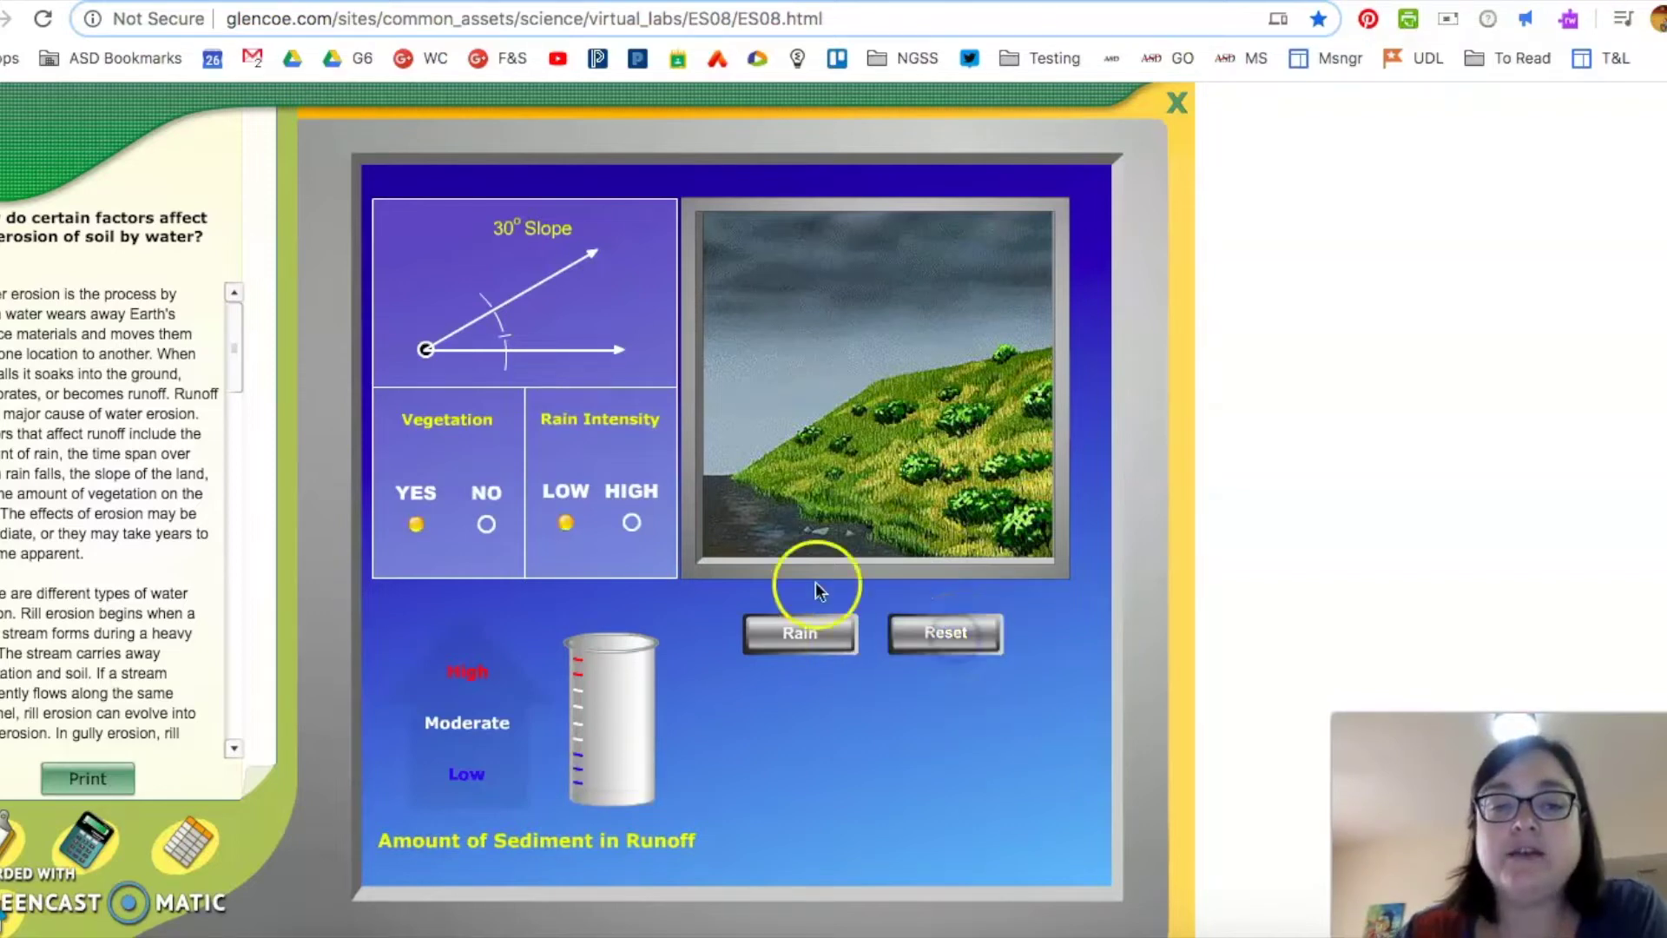
Step: Rain at HIGH intensity on the vegetated 30° slope, collecting about Moderate sediment, then reset
left_click(631, 521)
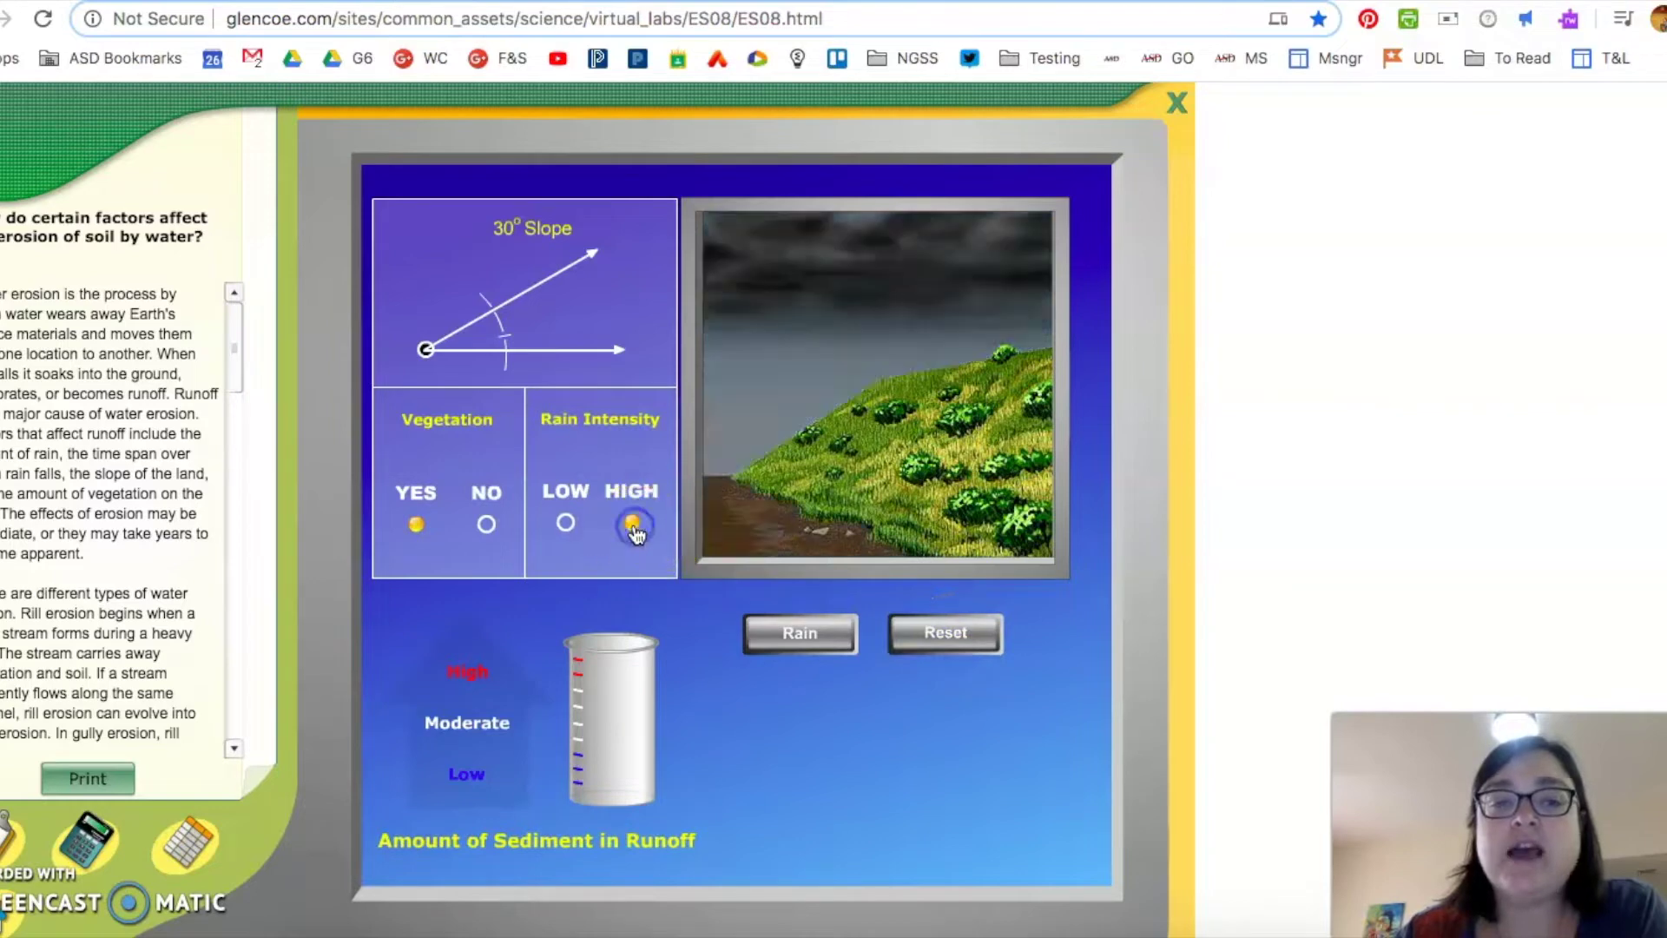
left_click(824, 638)
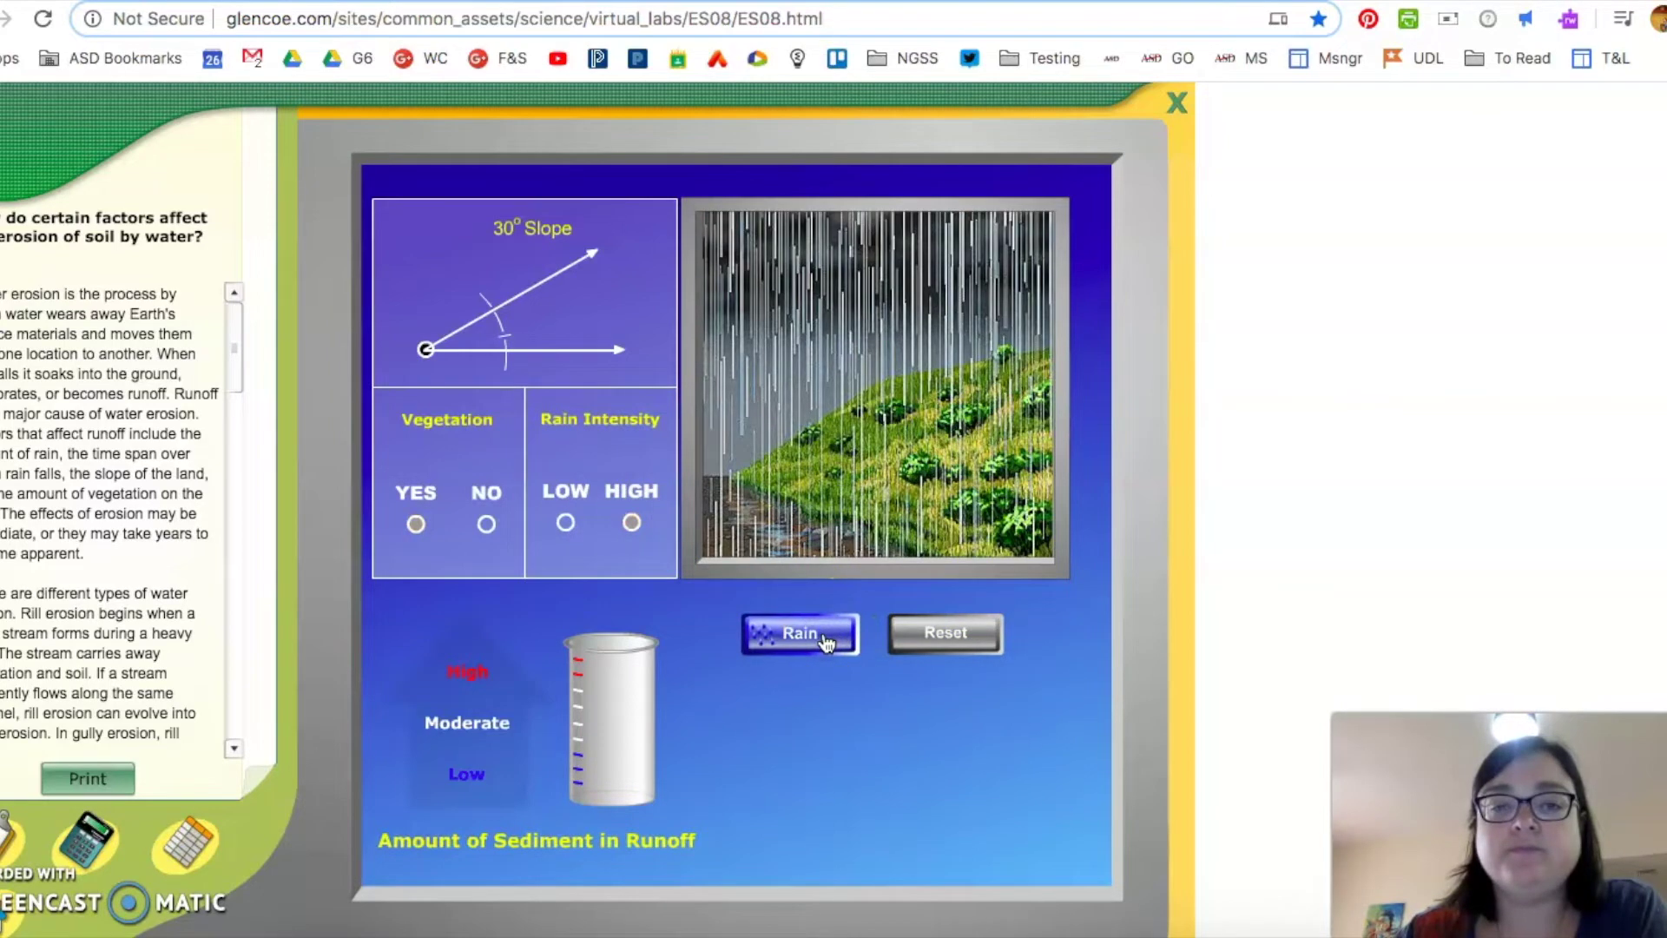
left_click(726, 663)
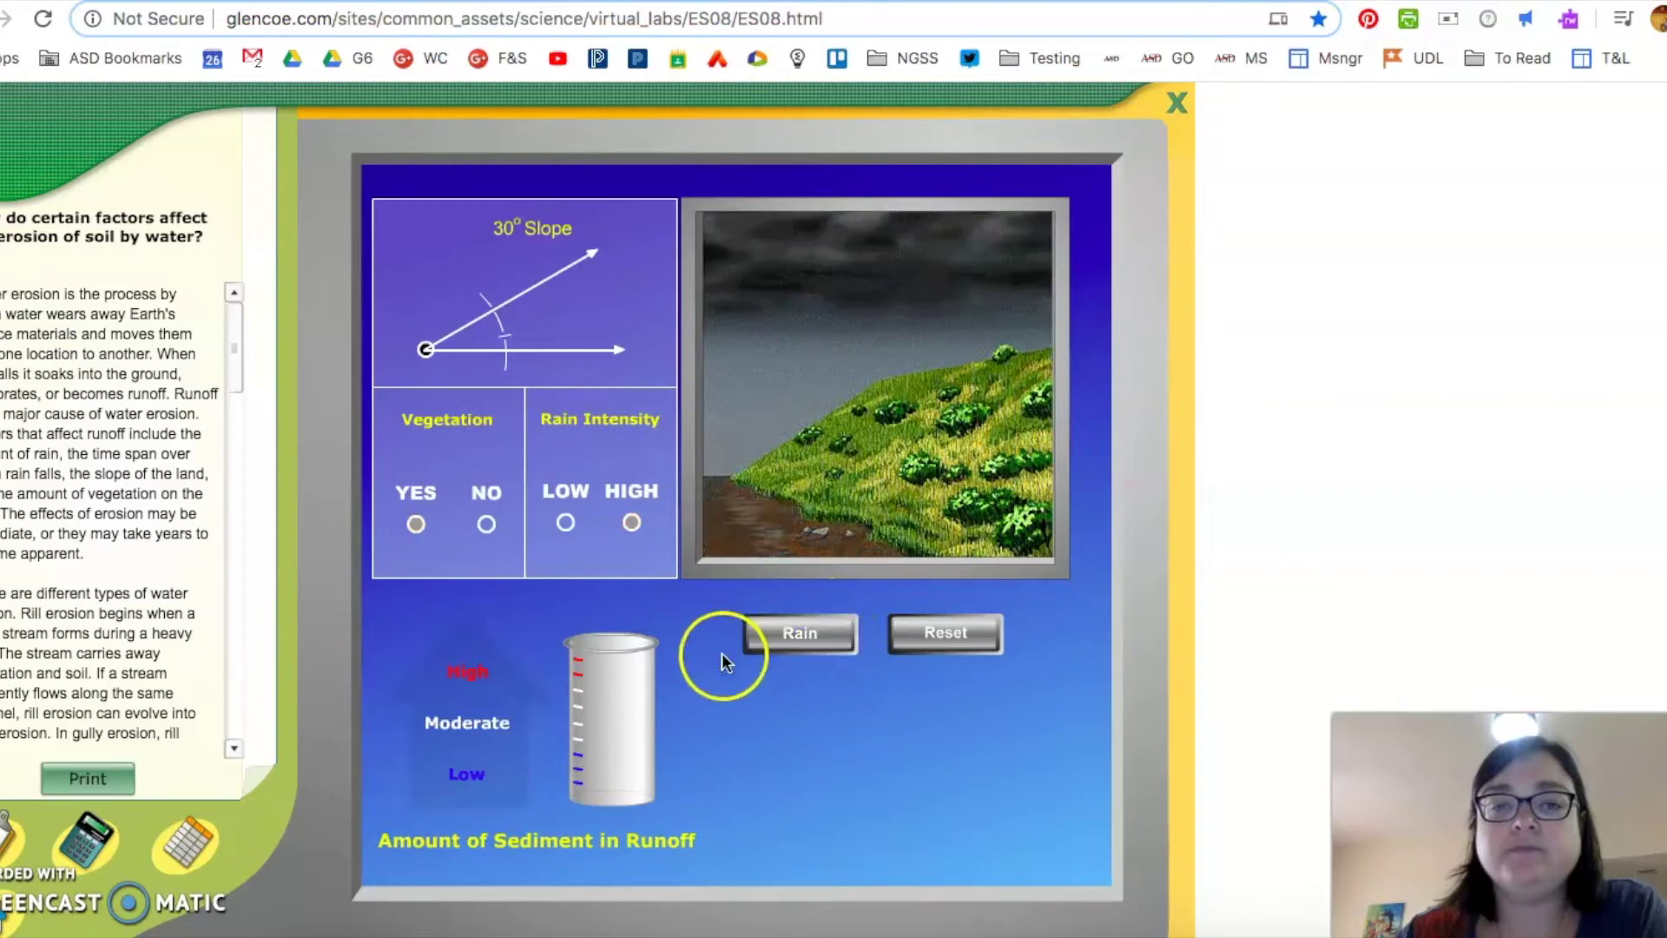
left_click_drag(642, 698, 797, 491)
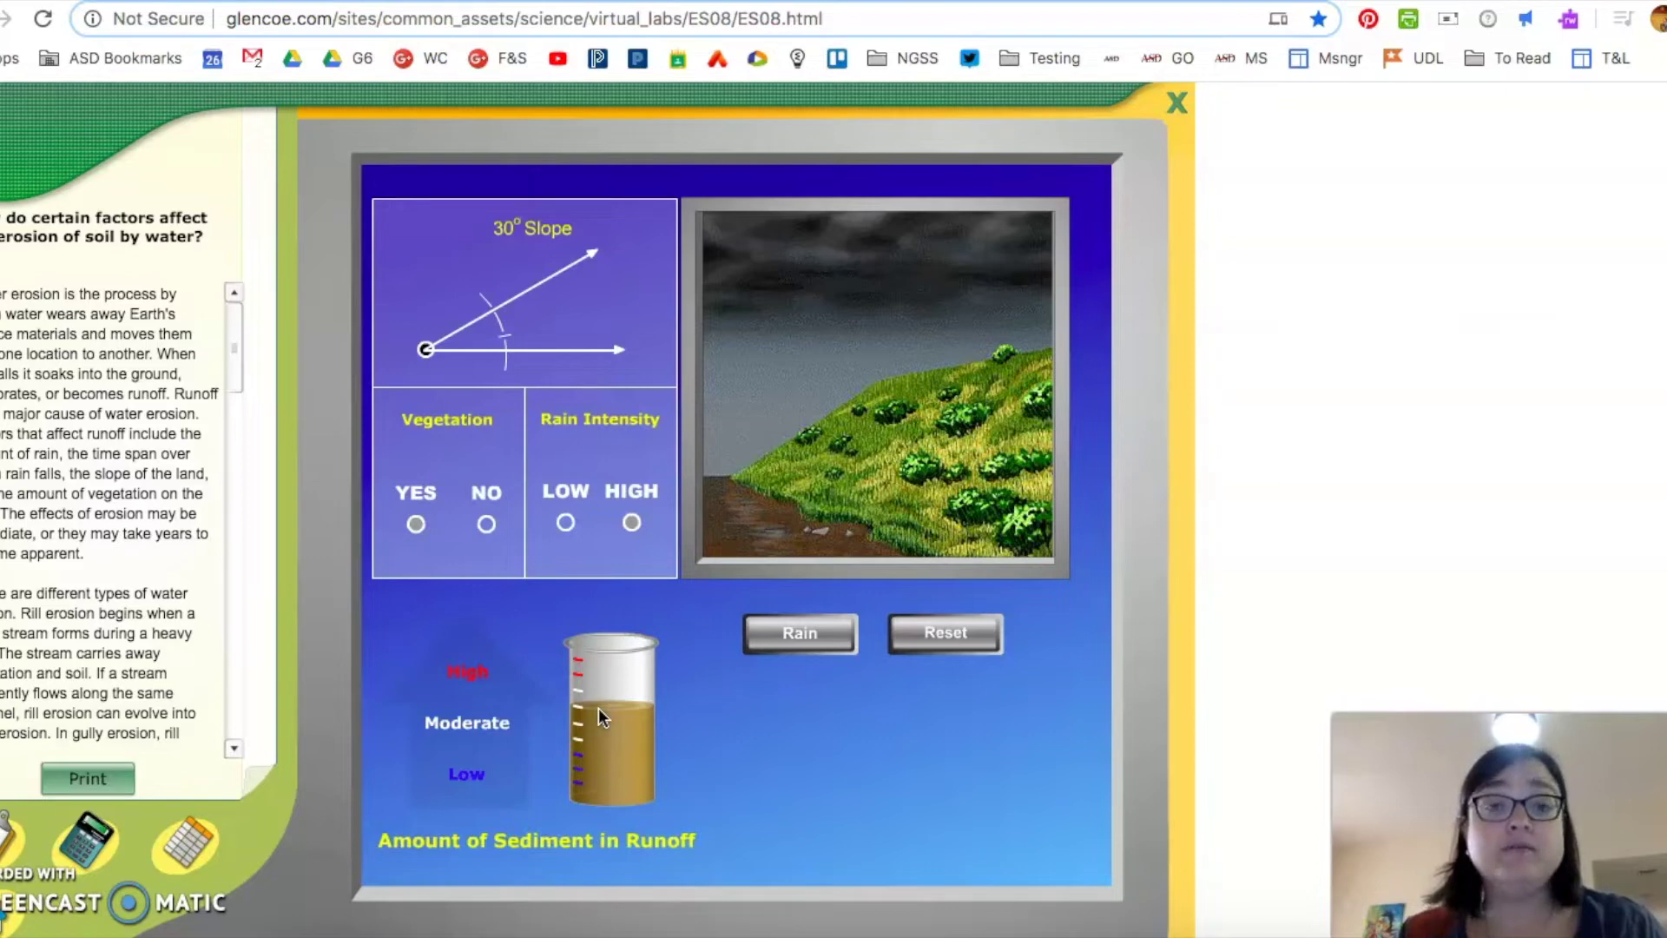
left_click(816, 662)
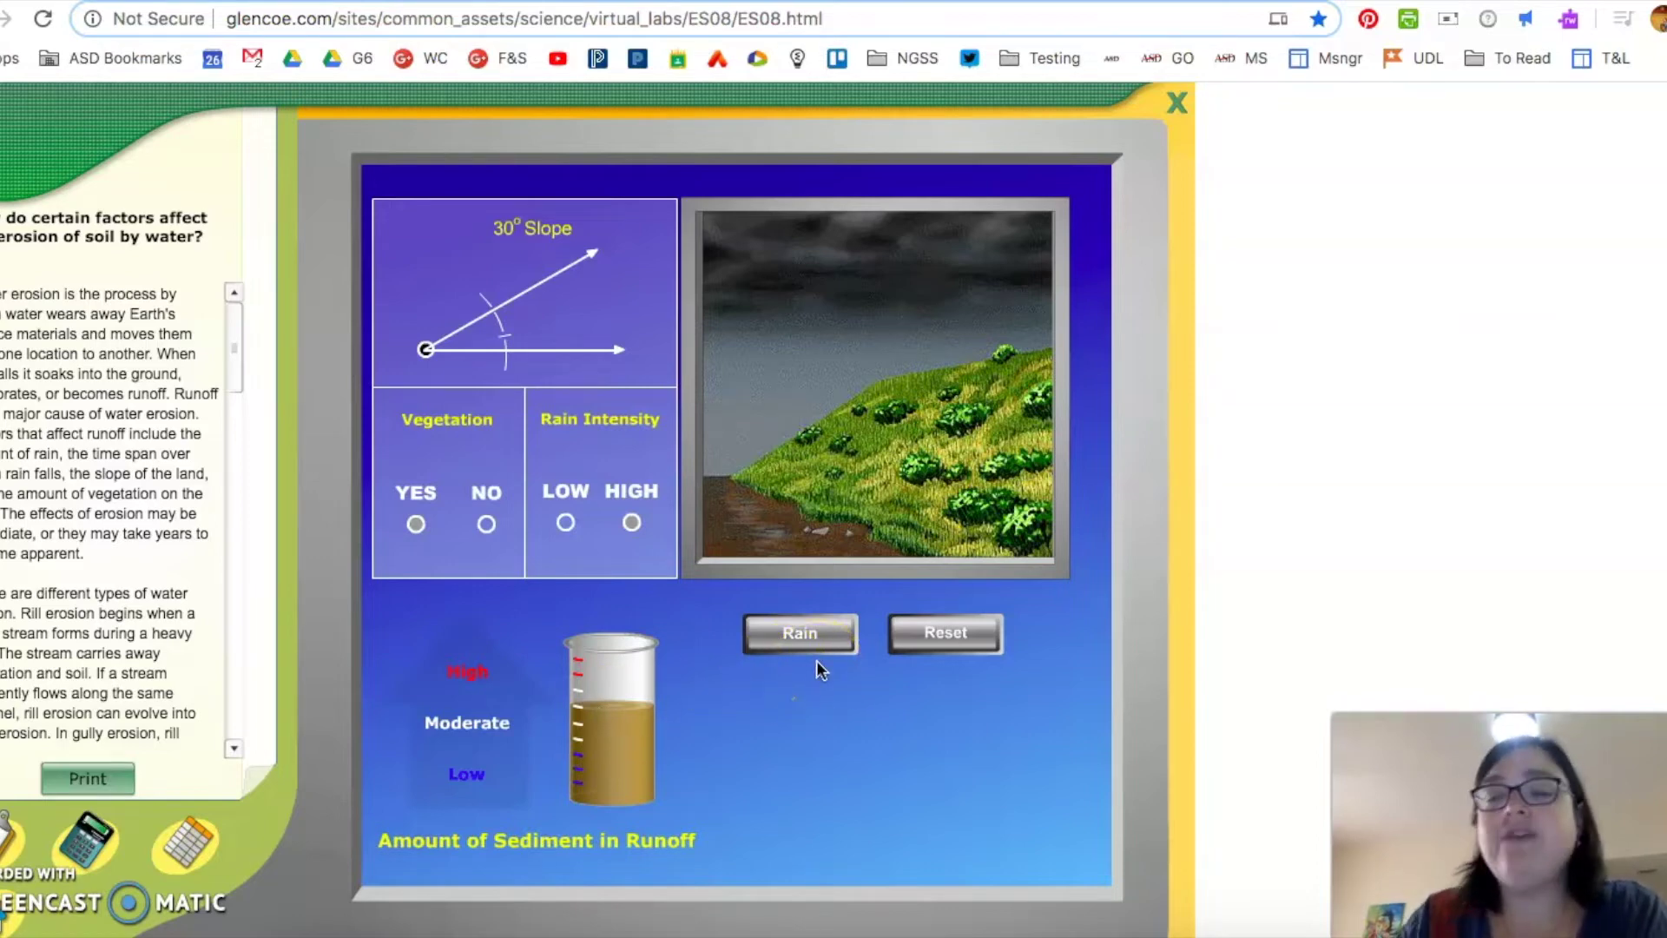
left_click(903, 630)
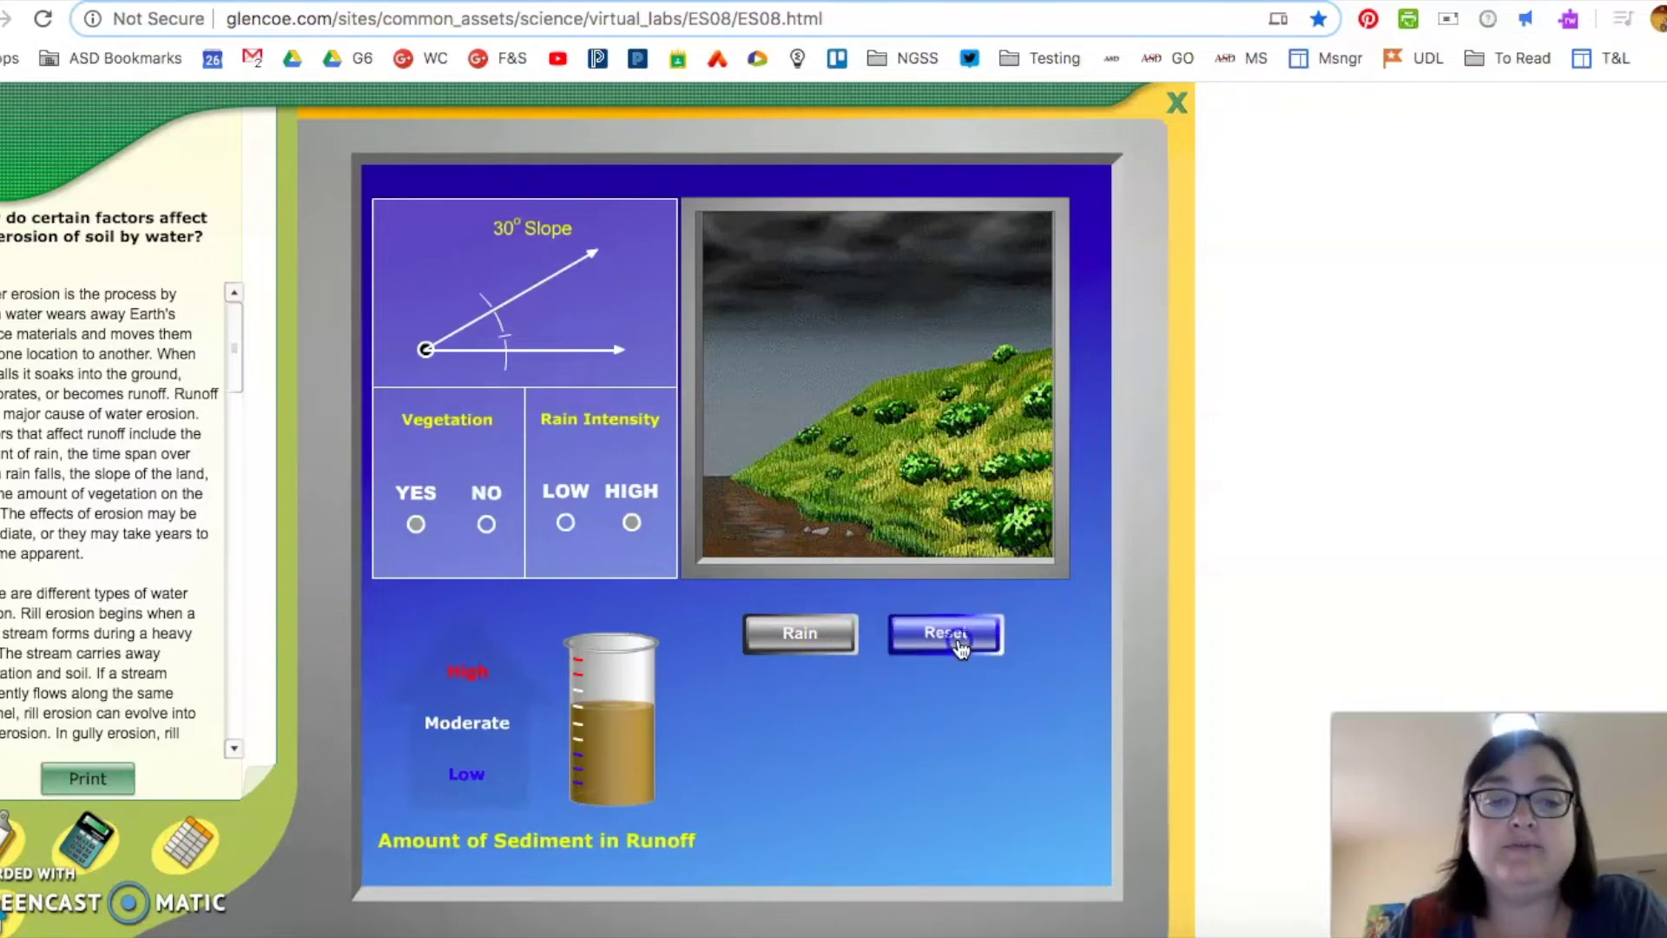
Step: With Vegetation NO and LOW rain, rain on the 30° slope, catch the runoff, then reset
left_click(556, 527)
left_click(487, 527)
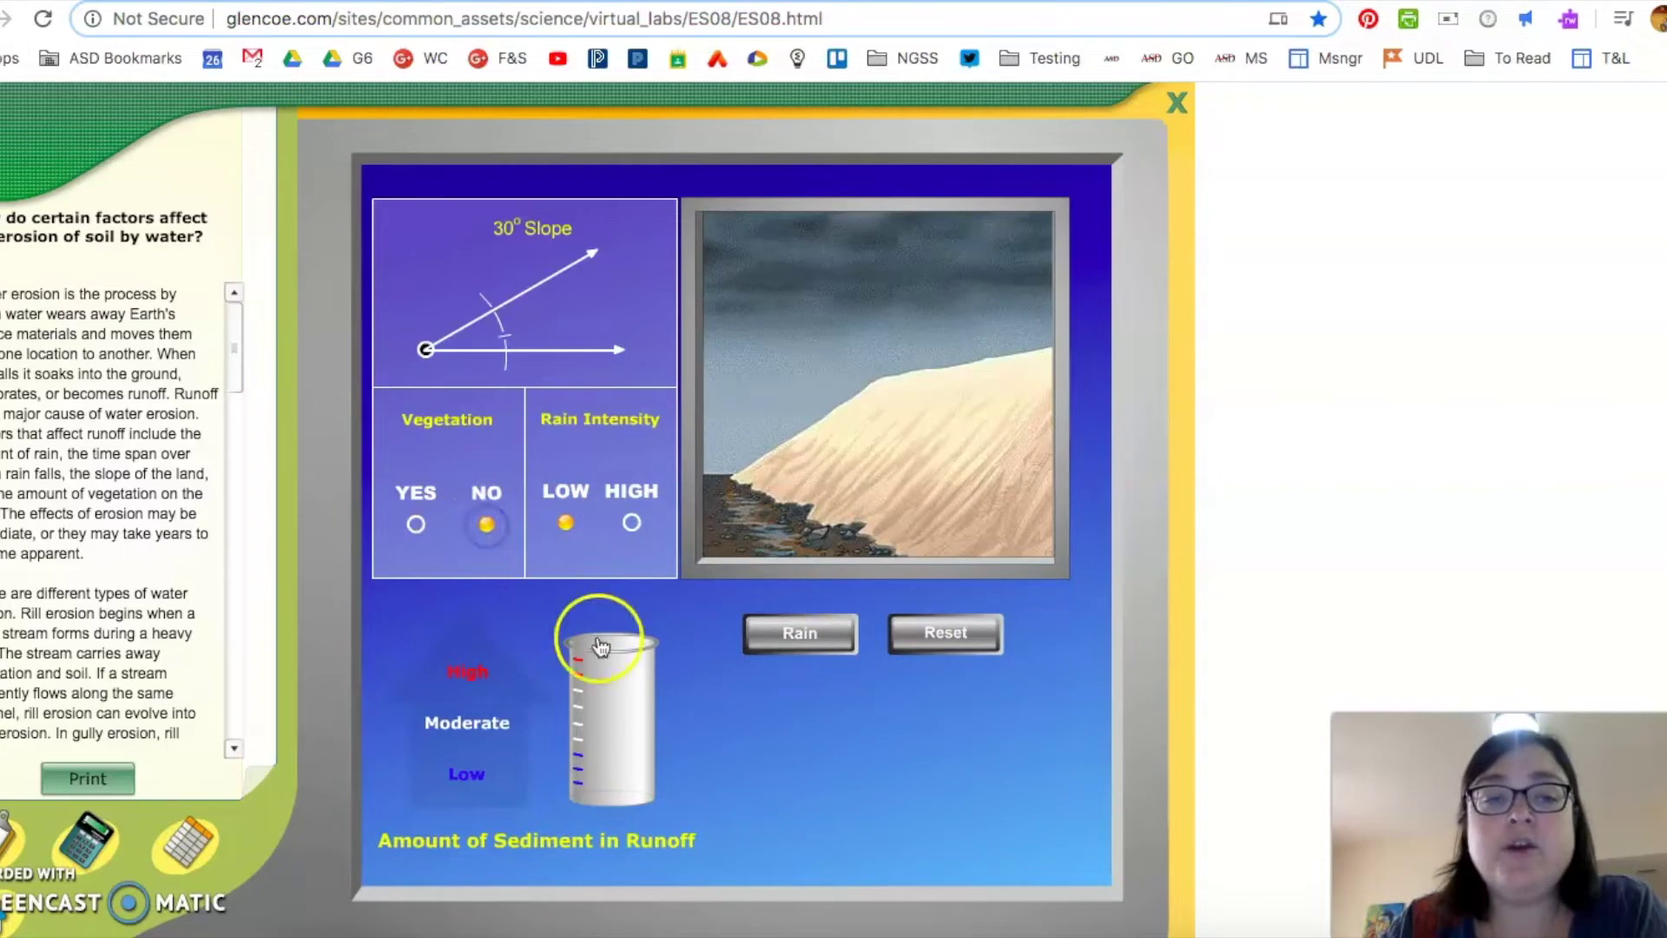
left_click(799, 646)
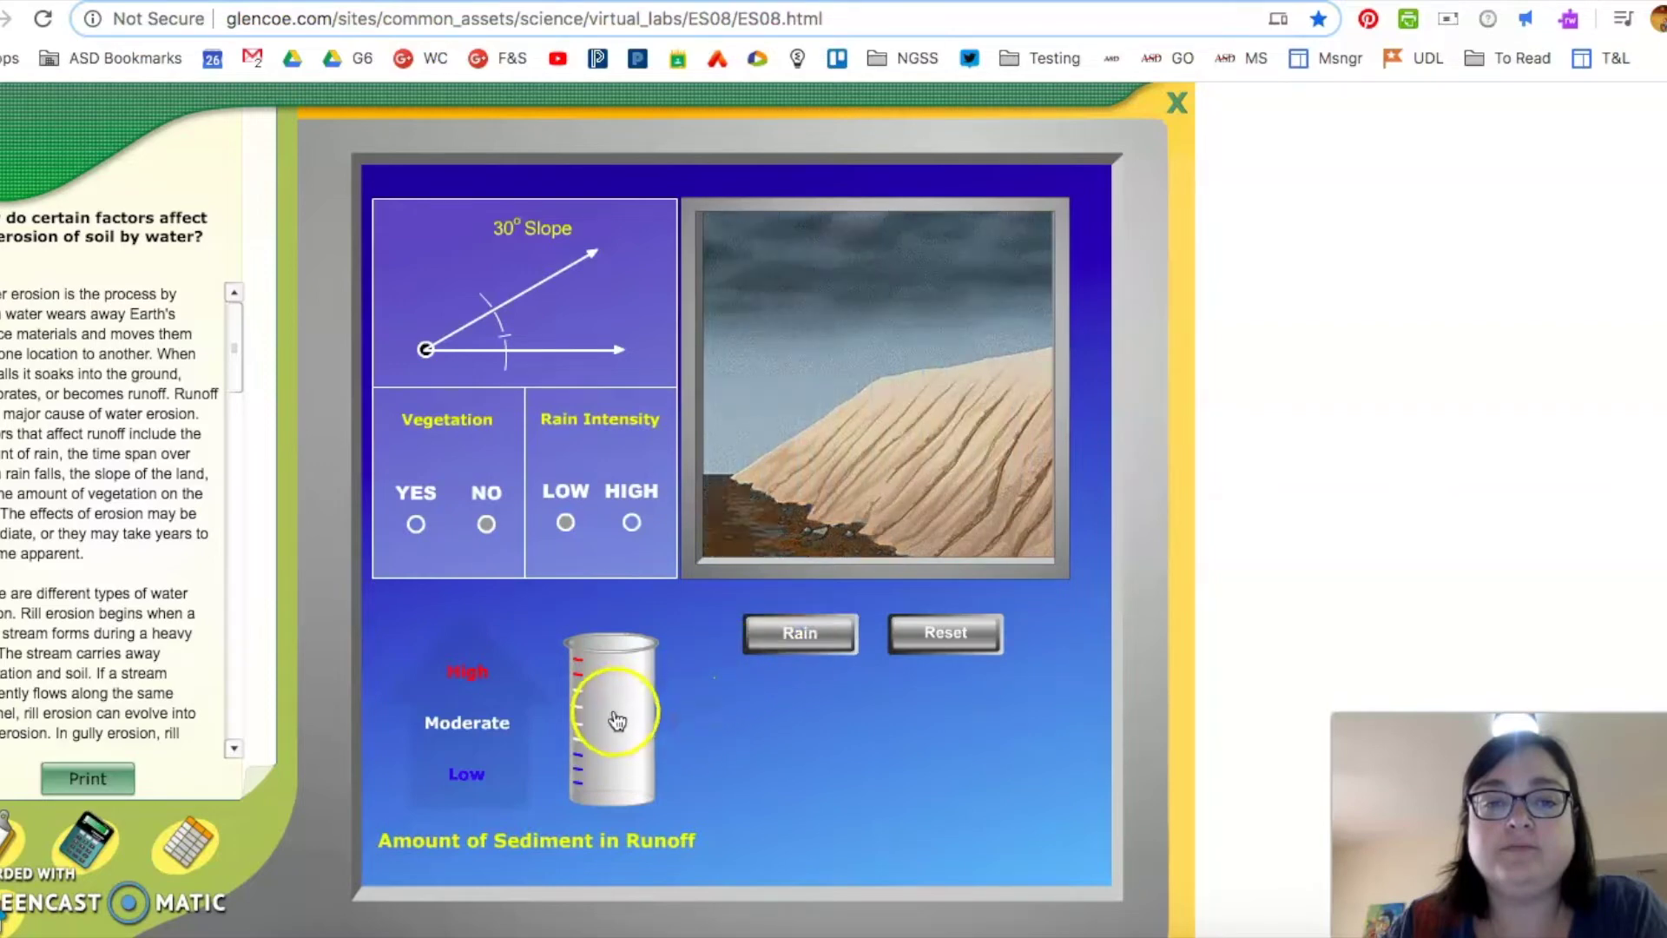
left_click_drag(621, 714, 782, 513)
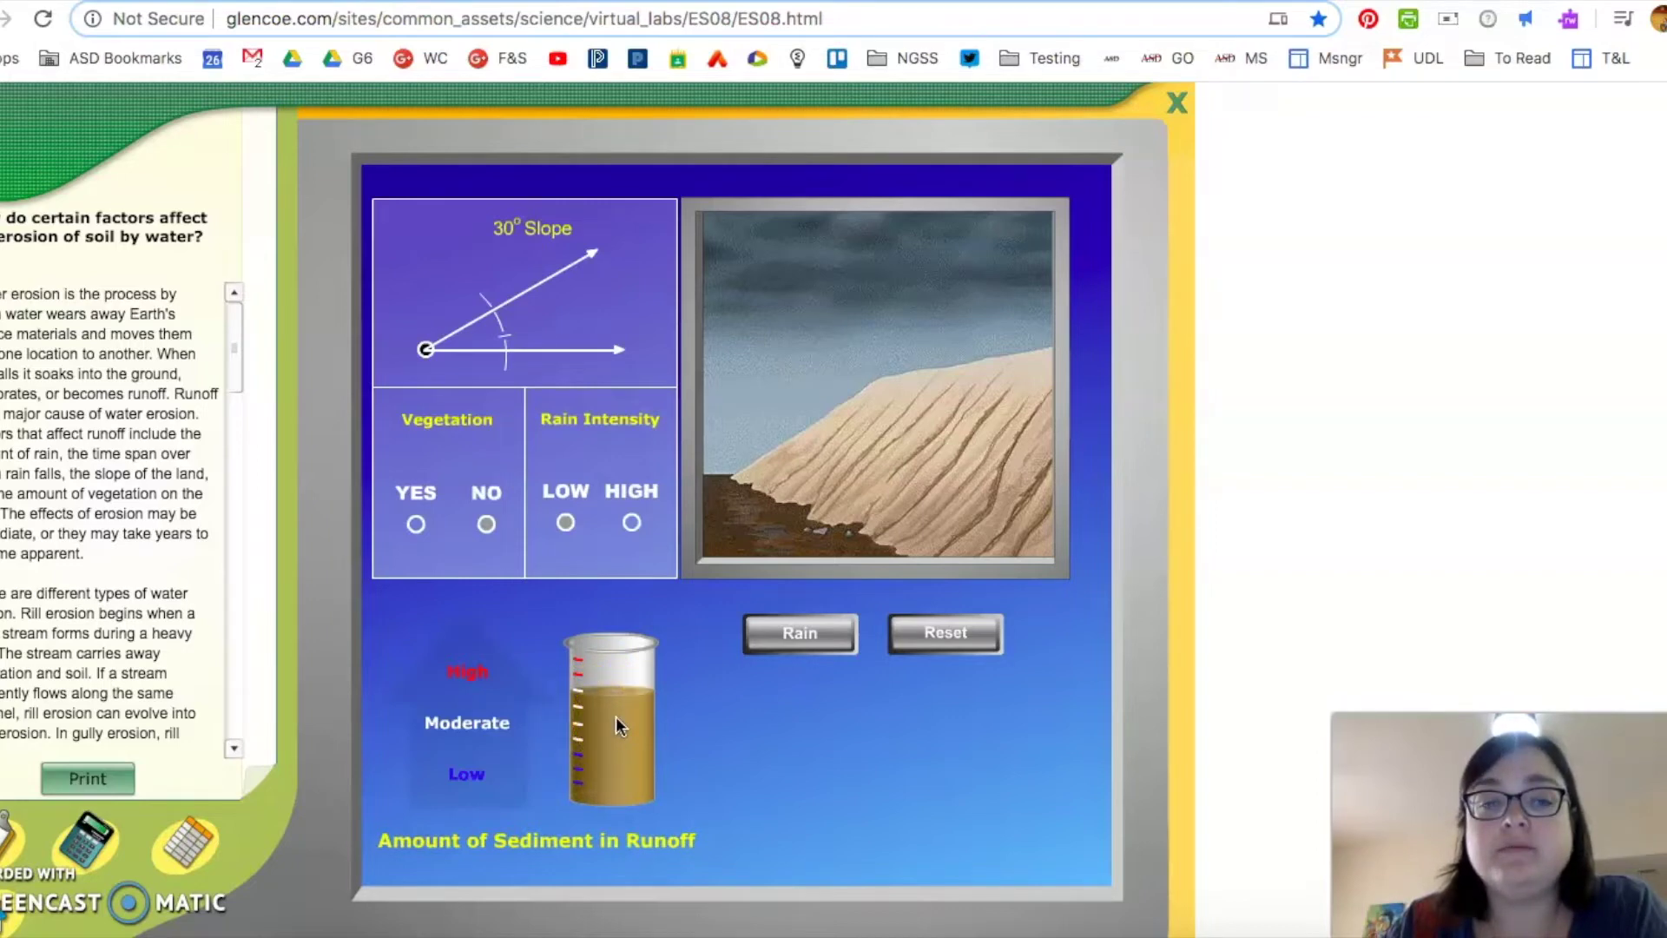
left_click(945, 636)
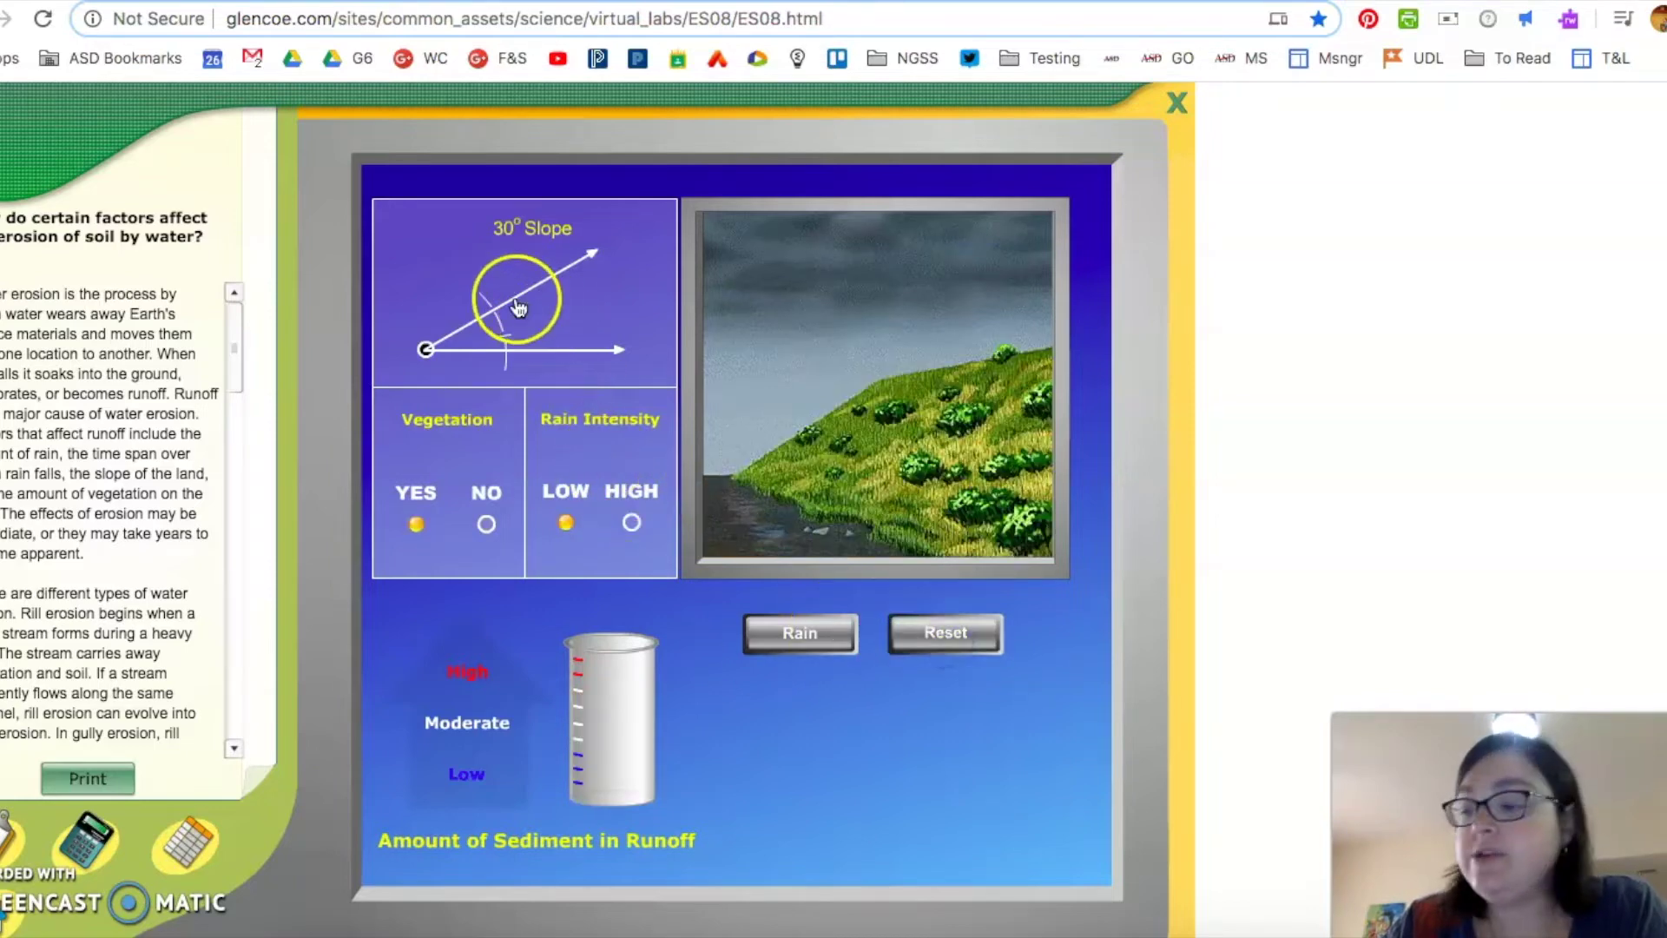
Step: Rain at HIGH intensity on the bare 30° slope and fill the beaker to about High
left_click(487, 524)
left_click(655, 522)
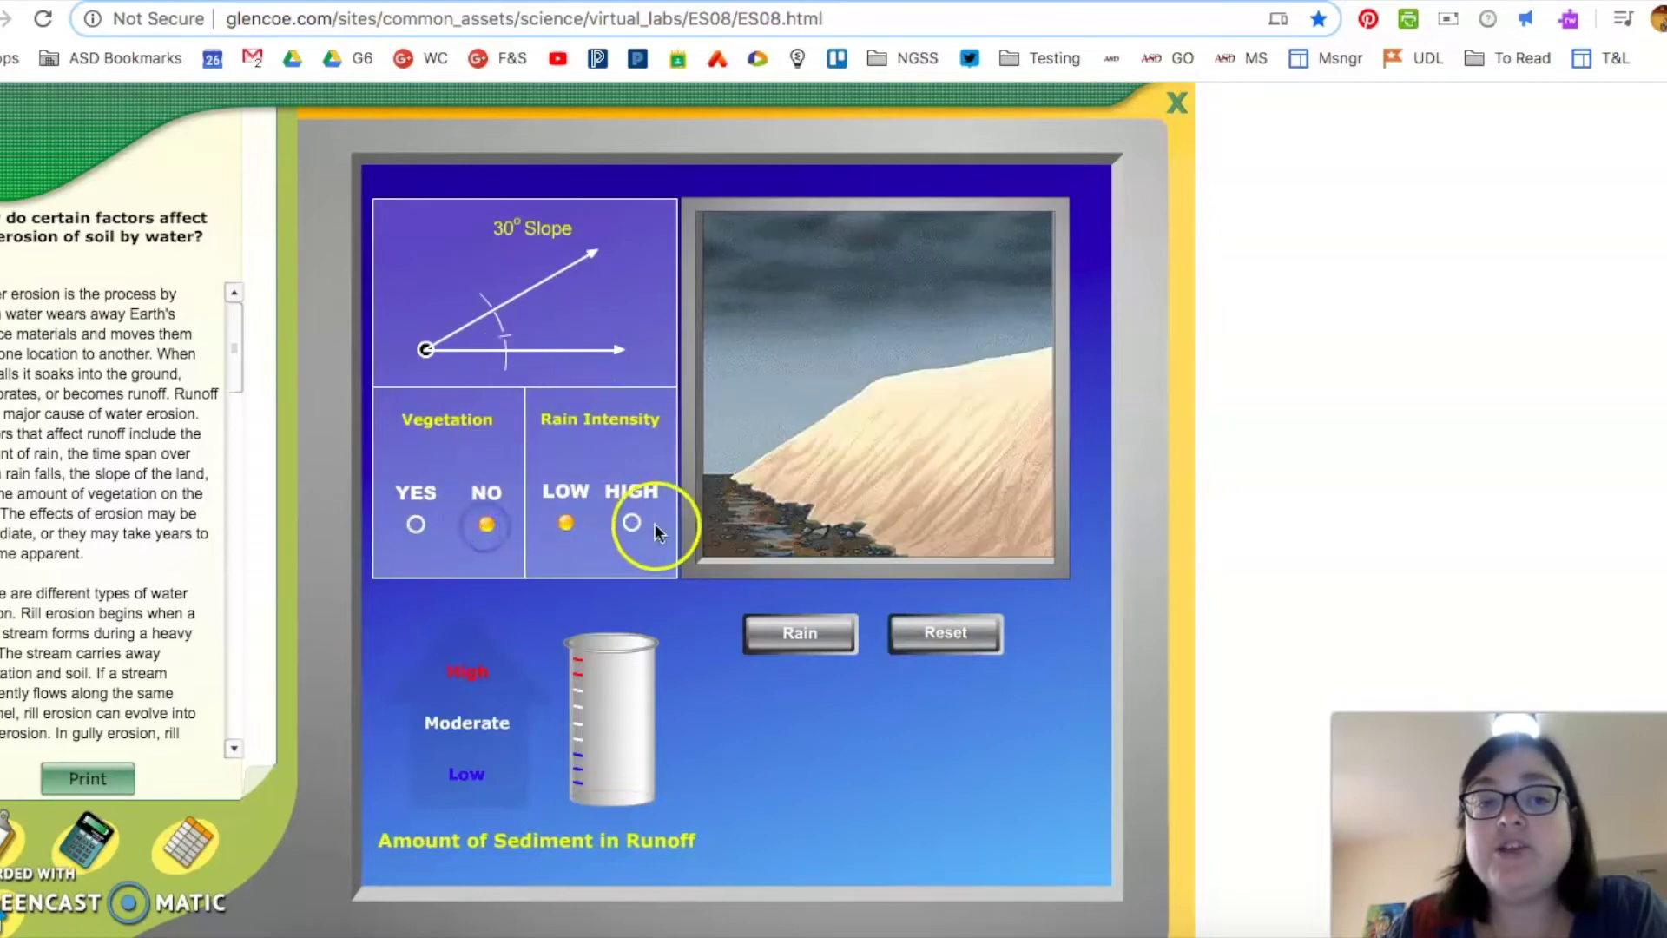
left_click(632, 522)
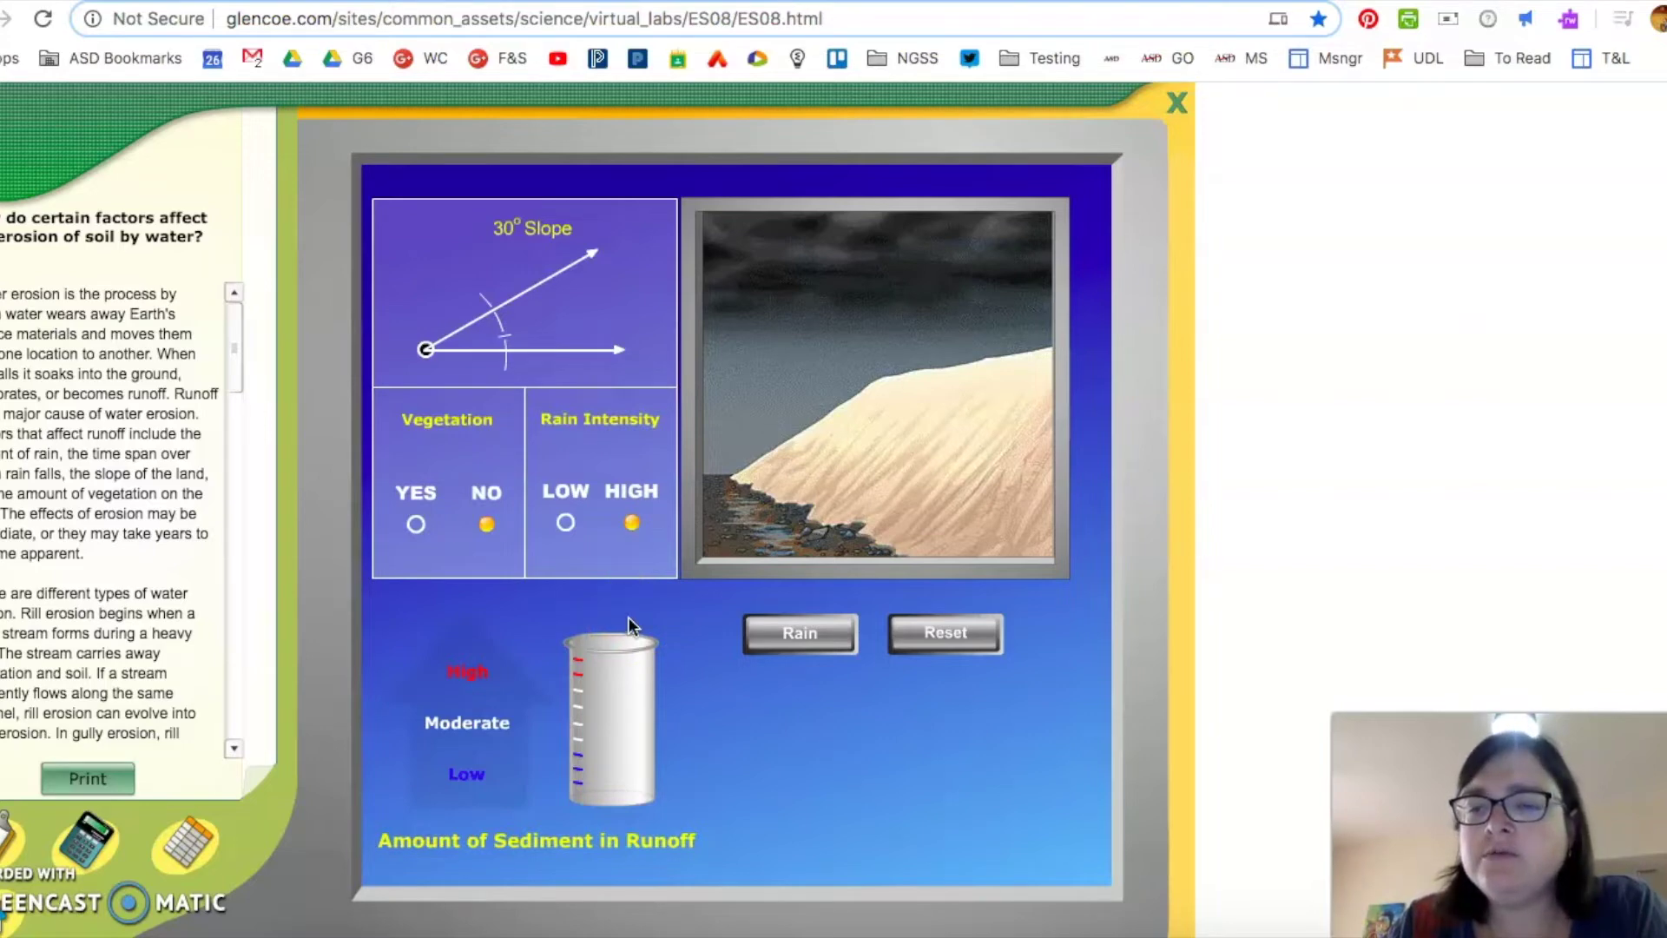
left_click(779, 642)
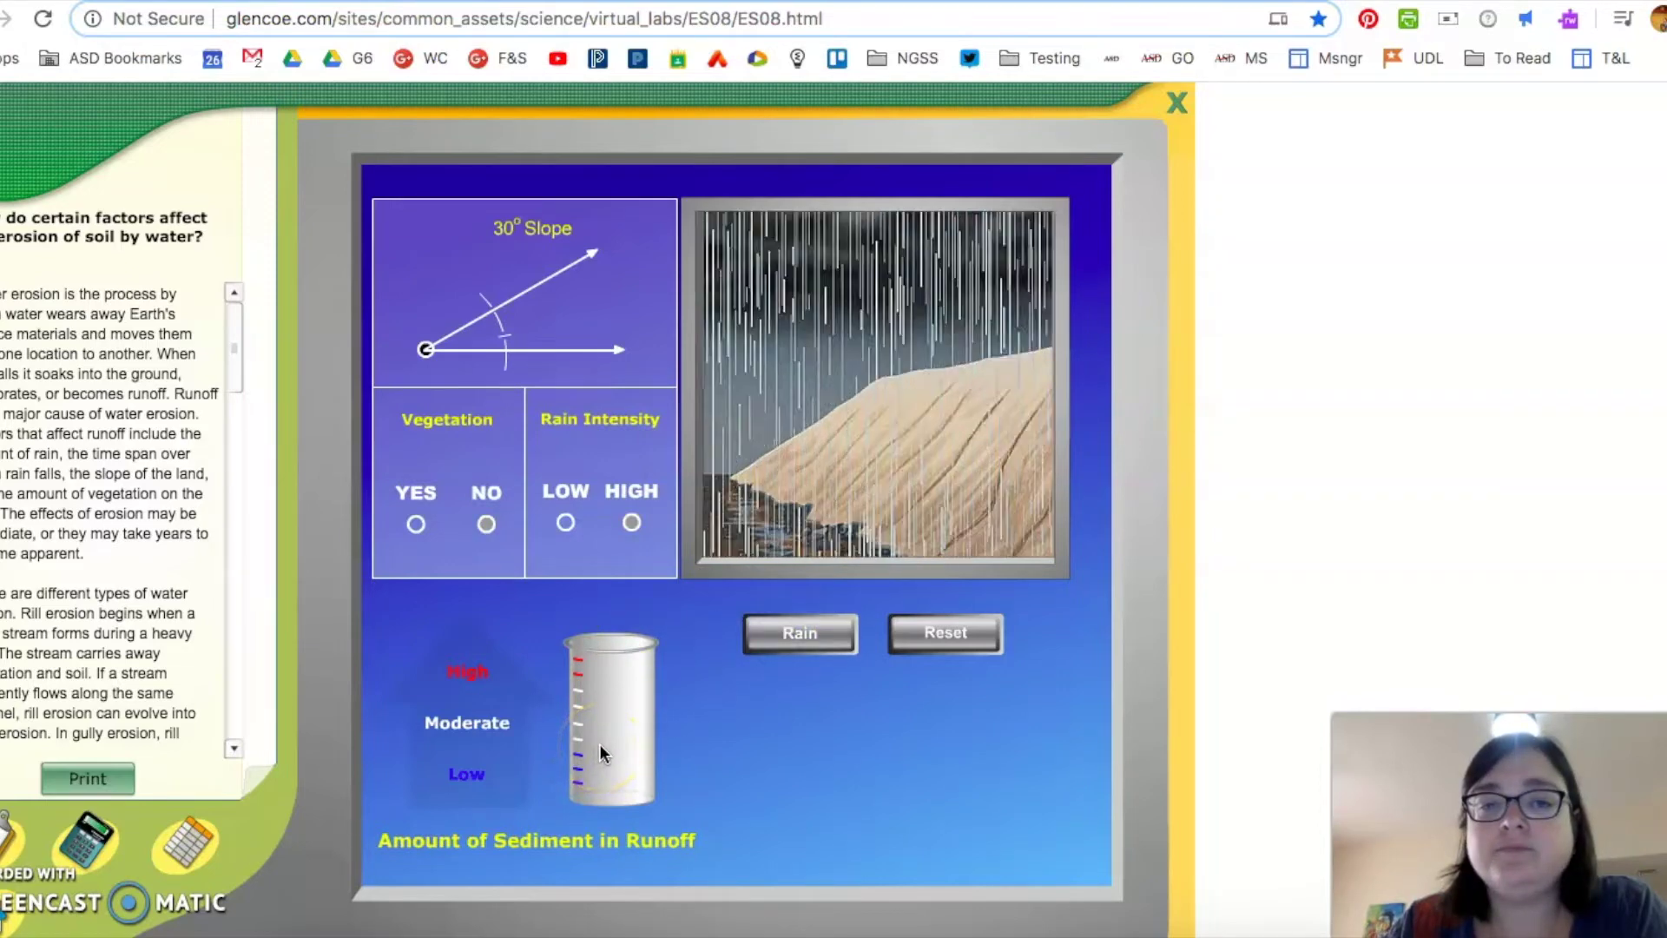
left_click(599, 686)
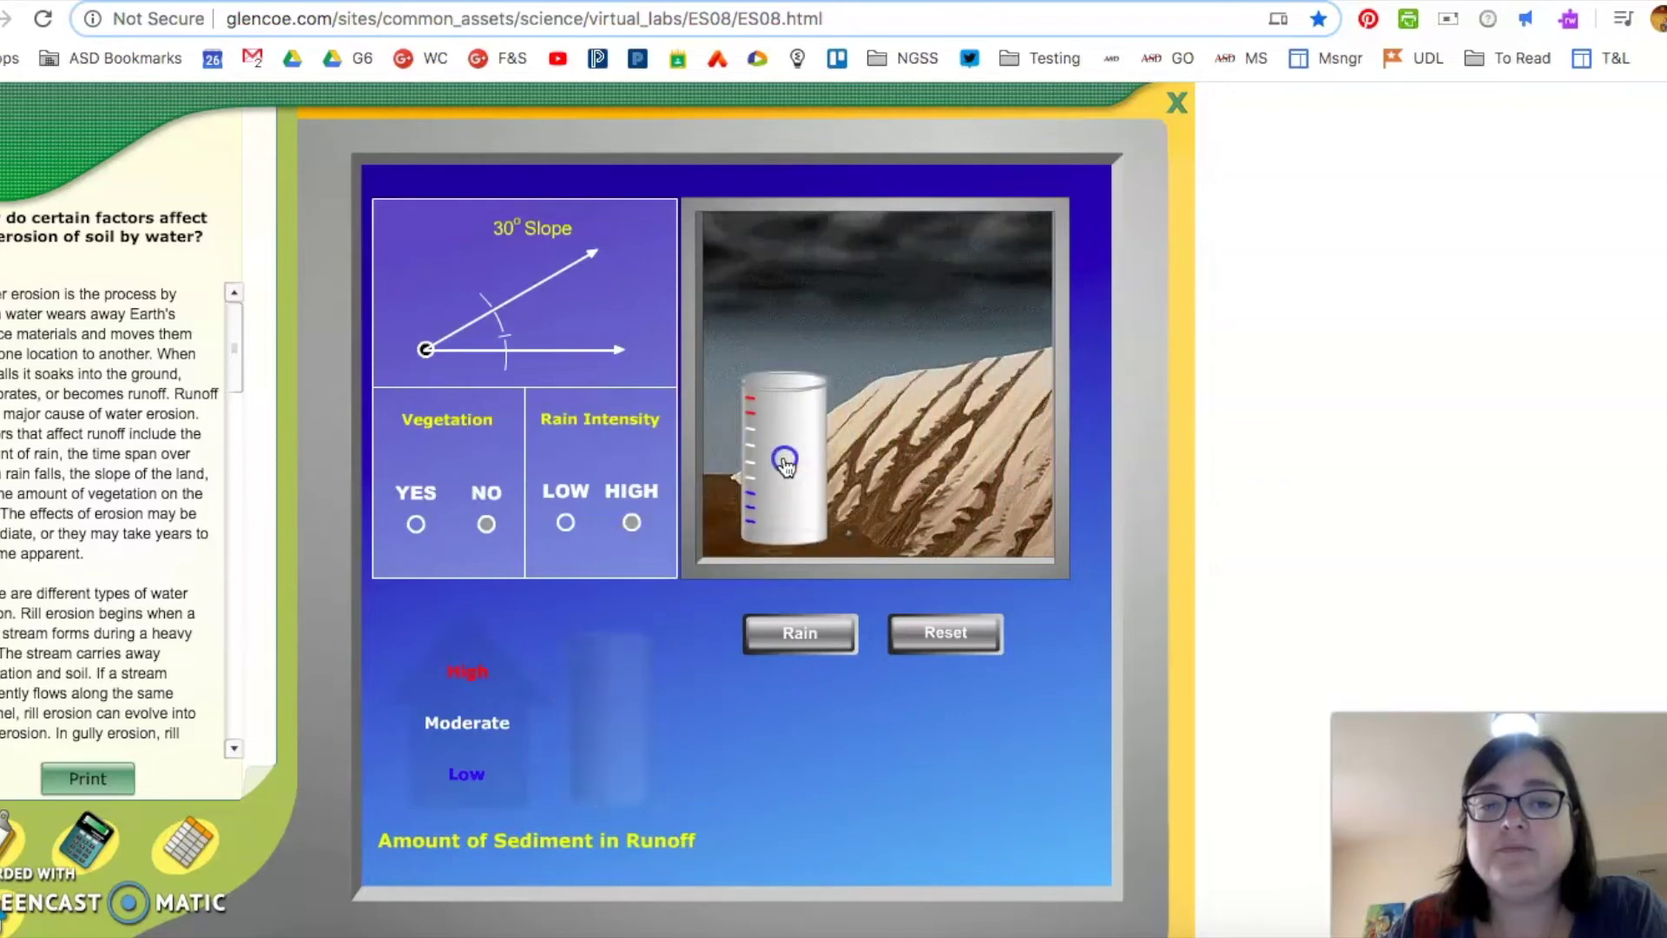
left_click(783, 493)
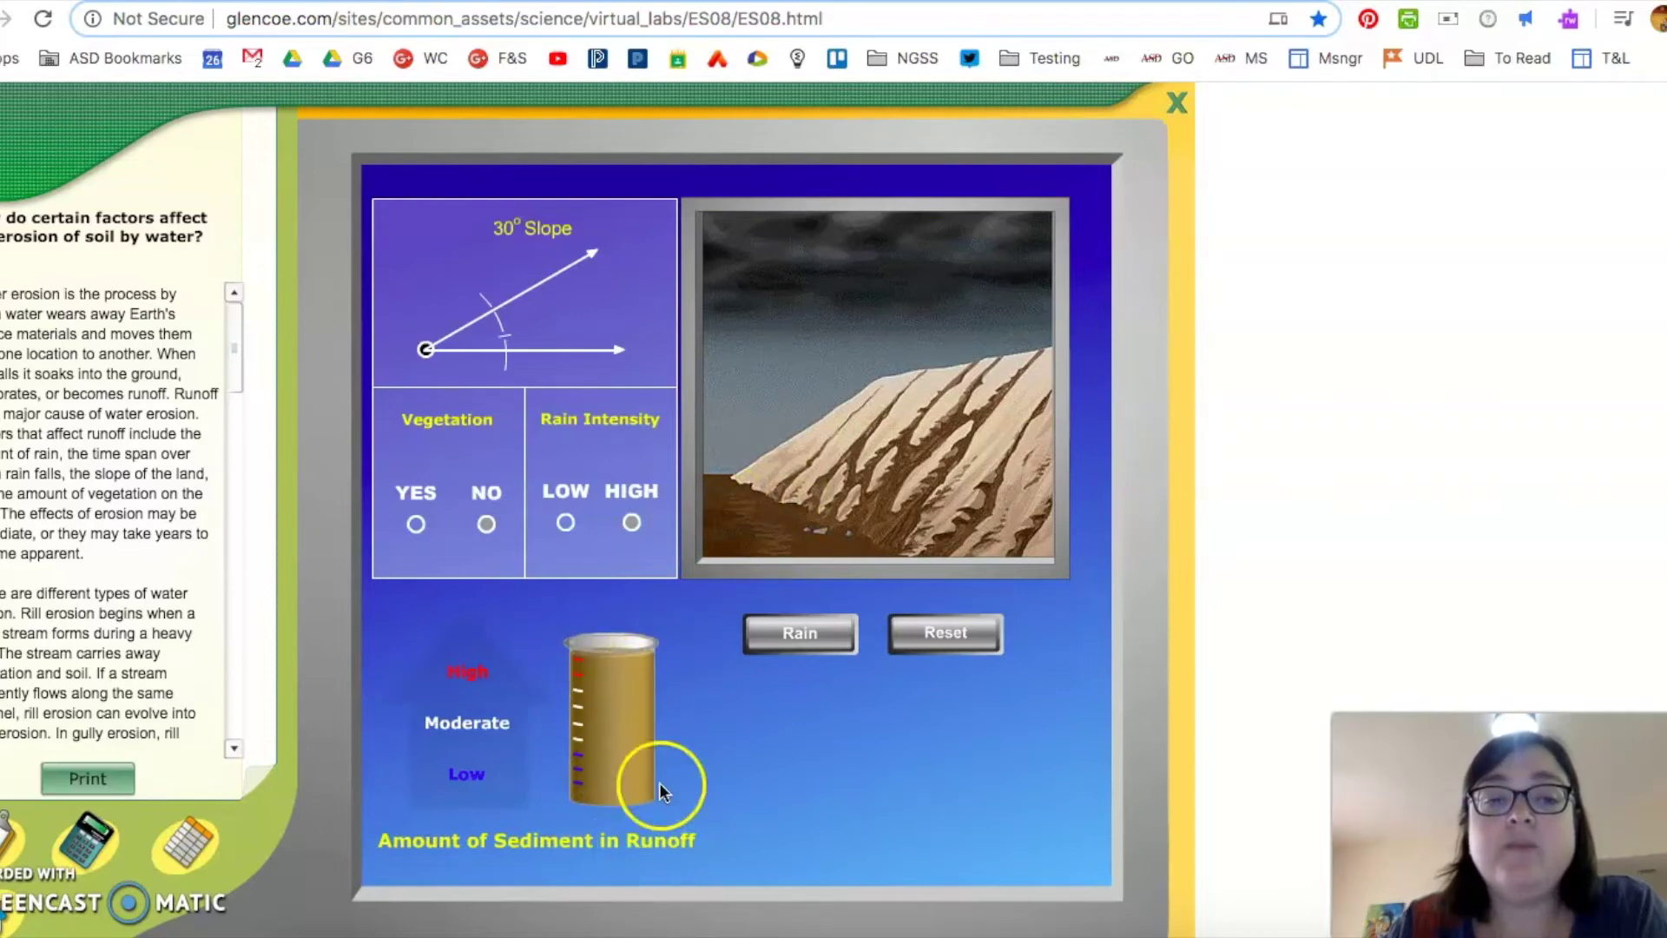
left_click(638, 771)
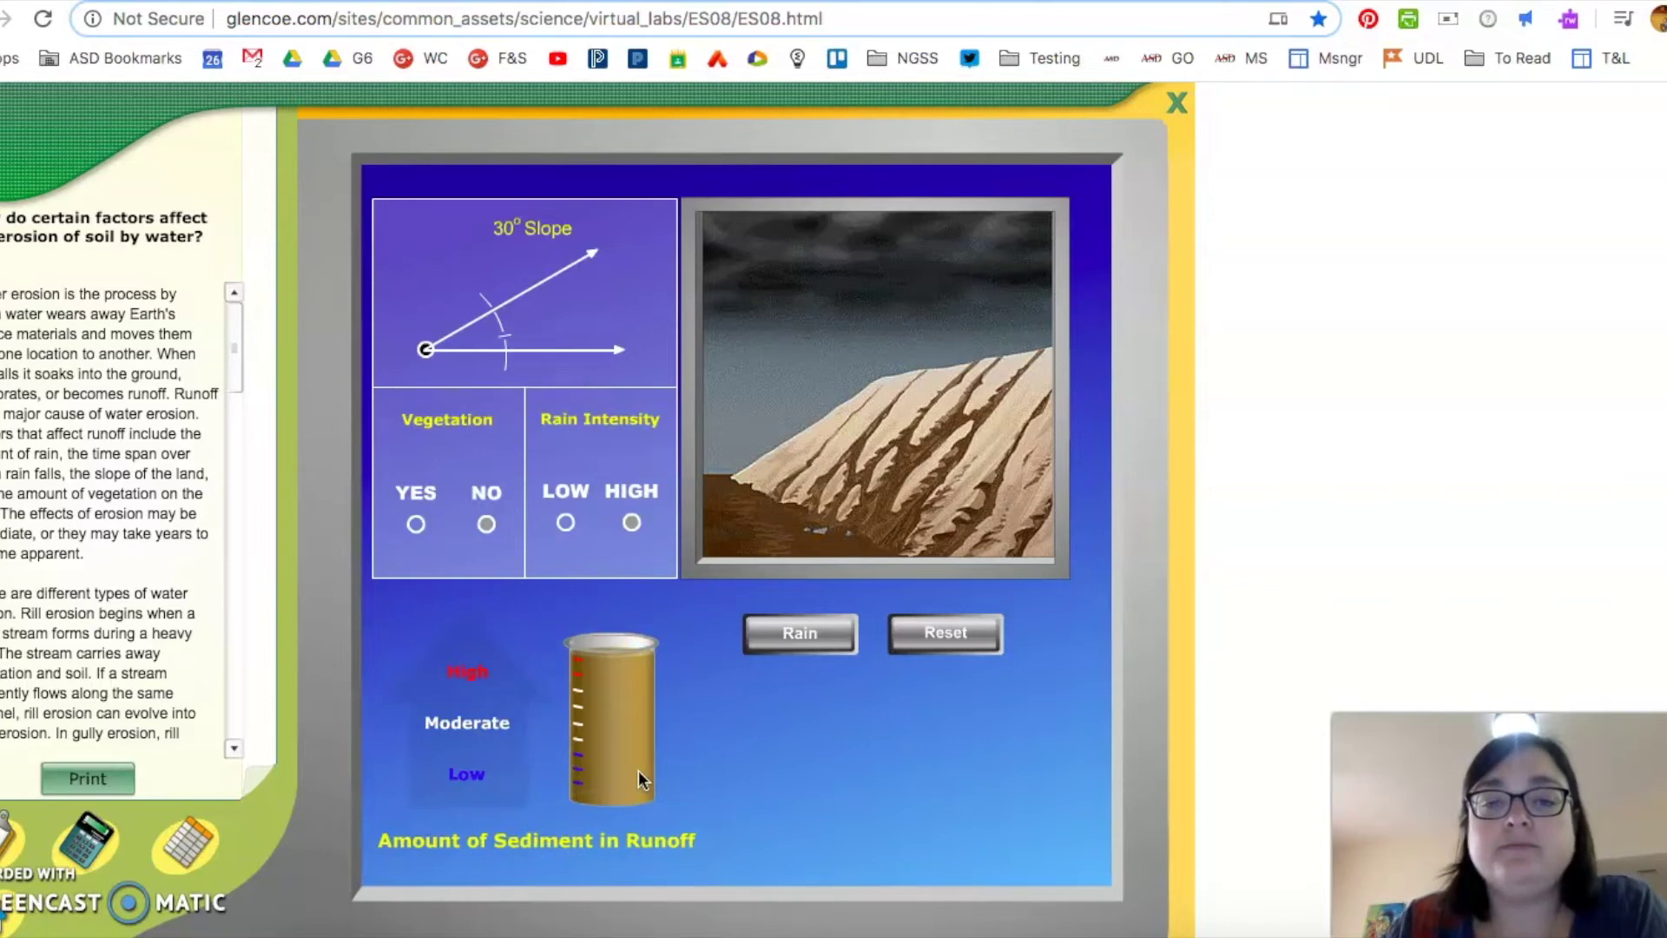
Step: Reset, lower the slope to 10°, rain on the grassy slope, and collect Low sediment
left_click(948, 634)
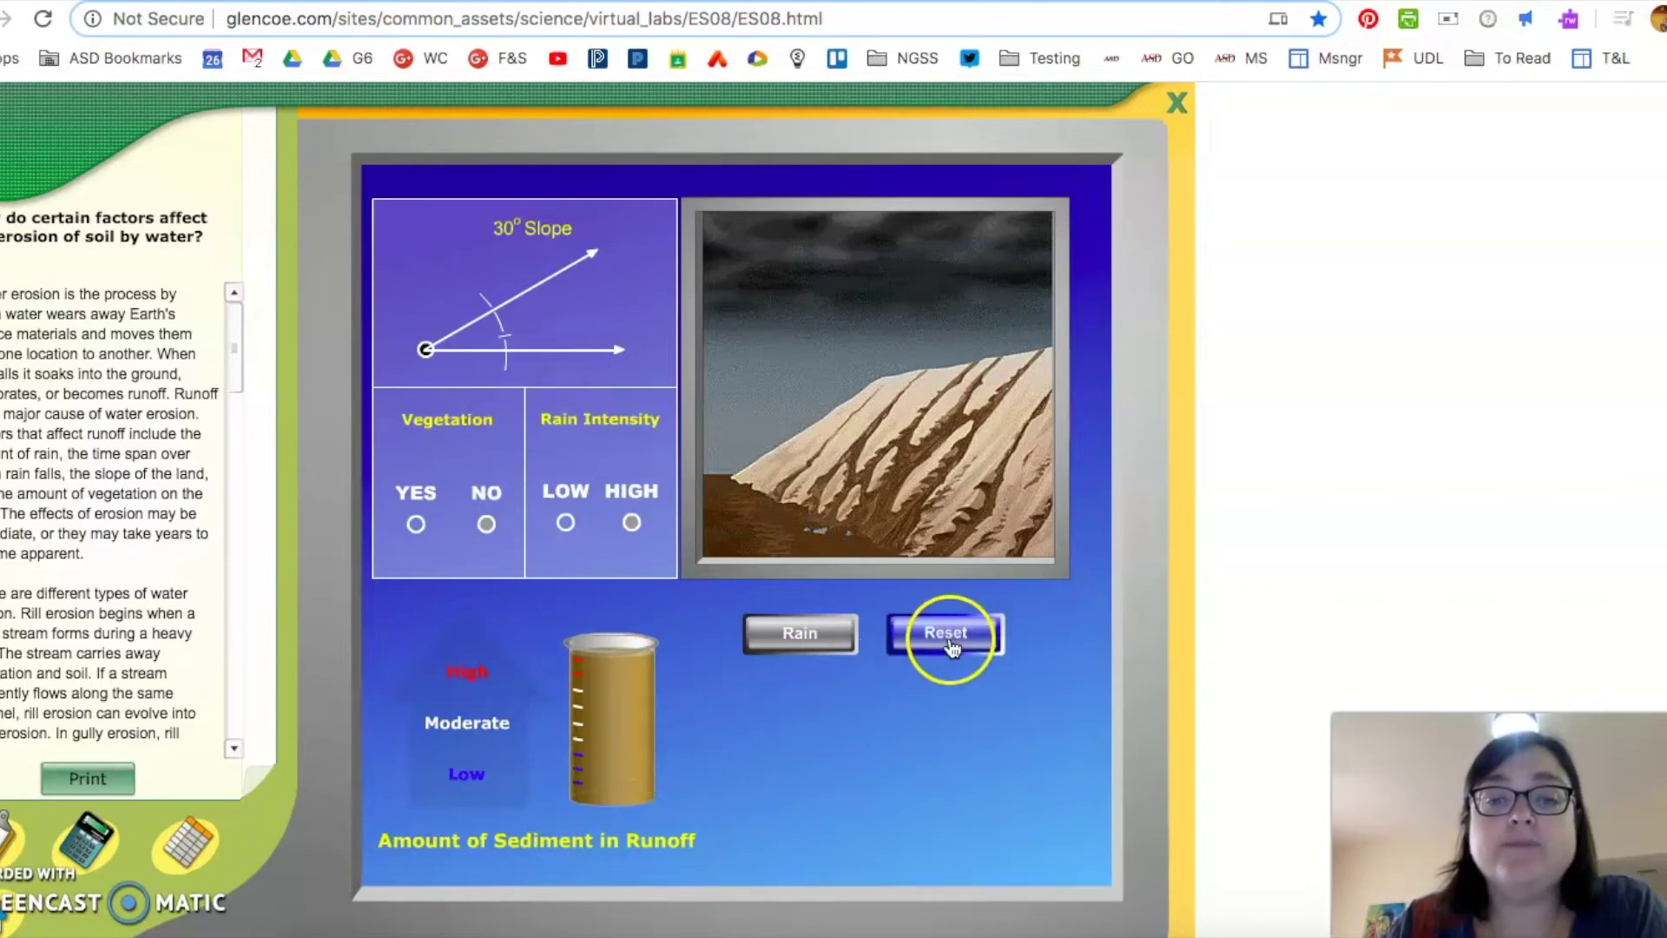
left_click_drag(658, 305, 627, 355)
left_click(649, 473)
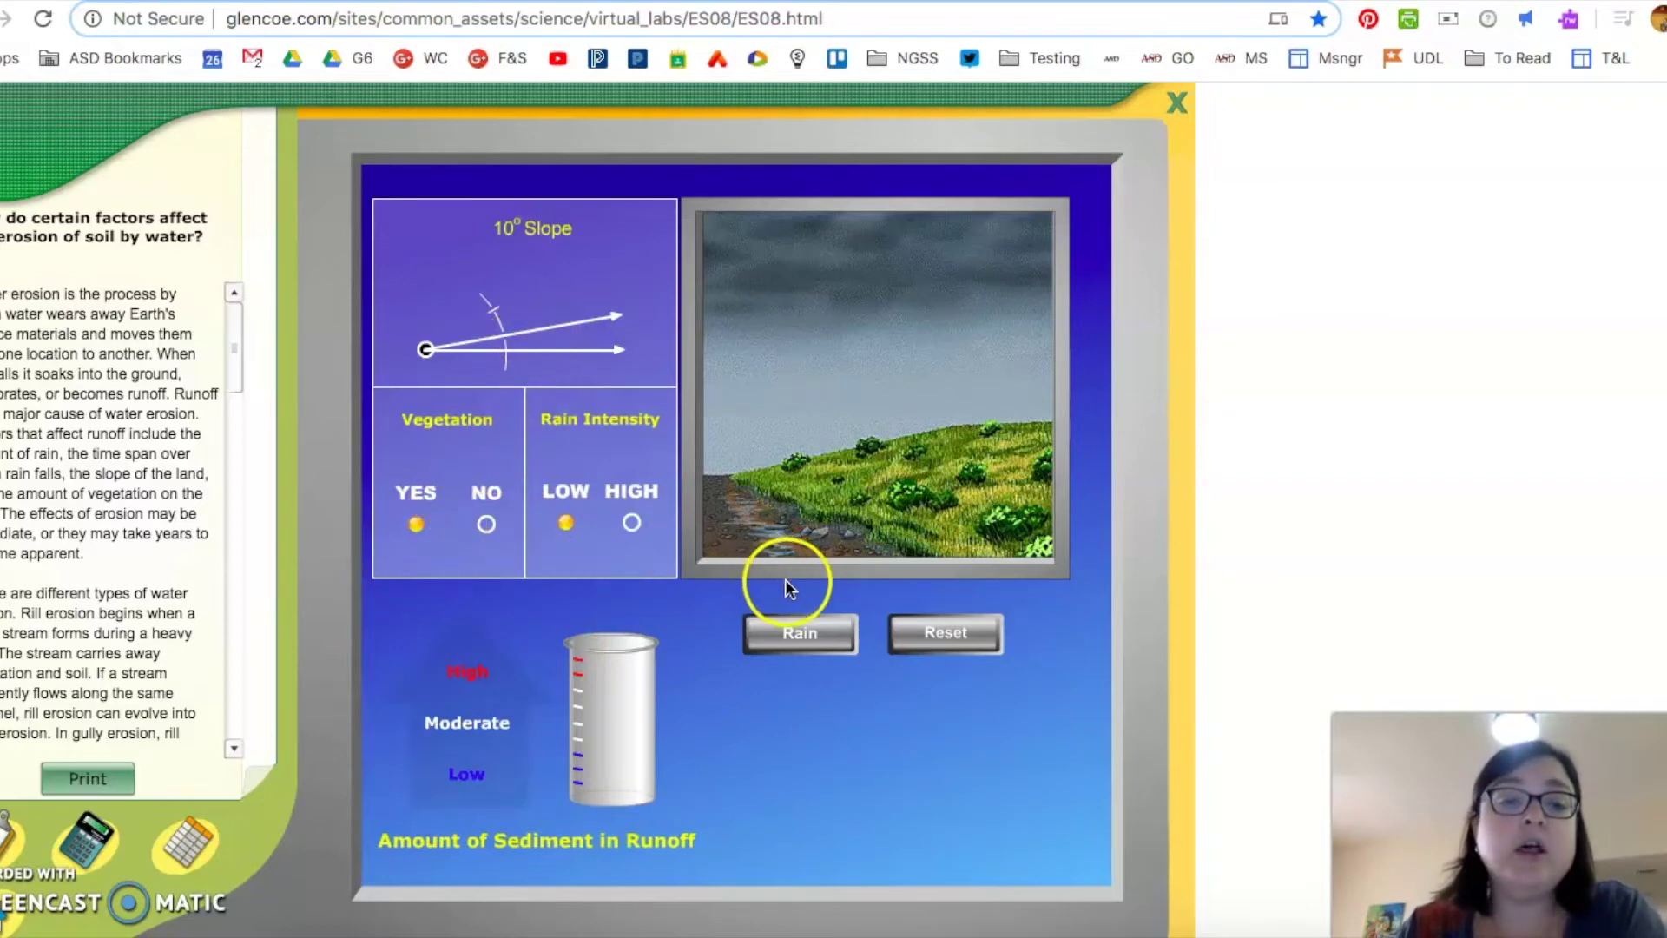
left_click(819, 633)
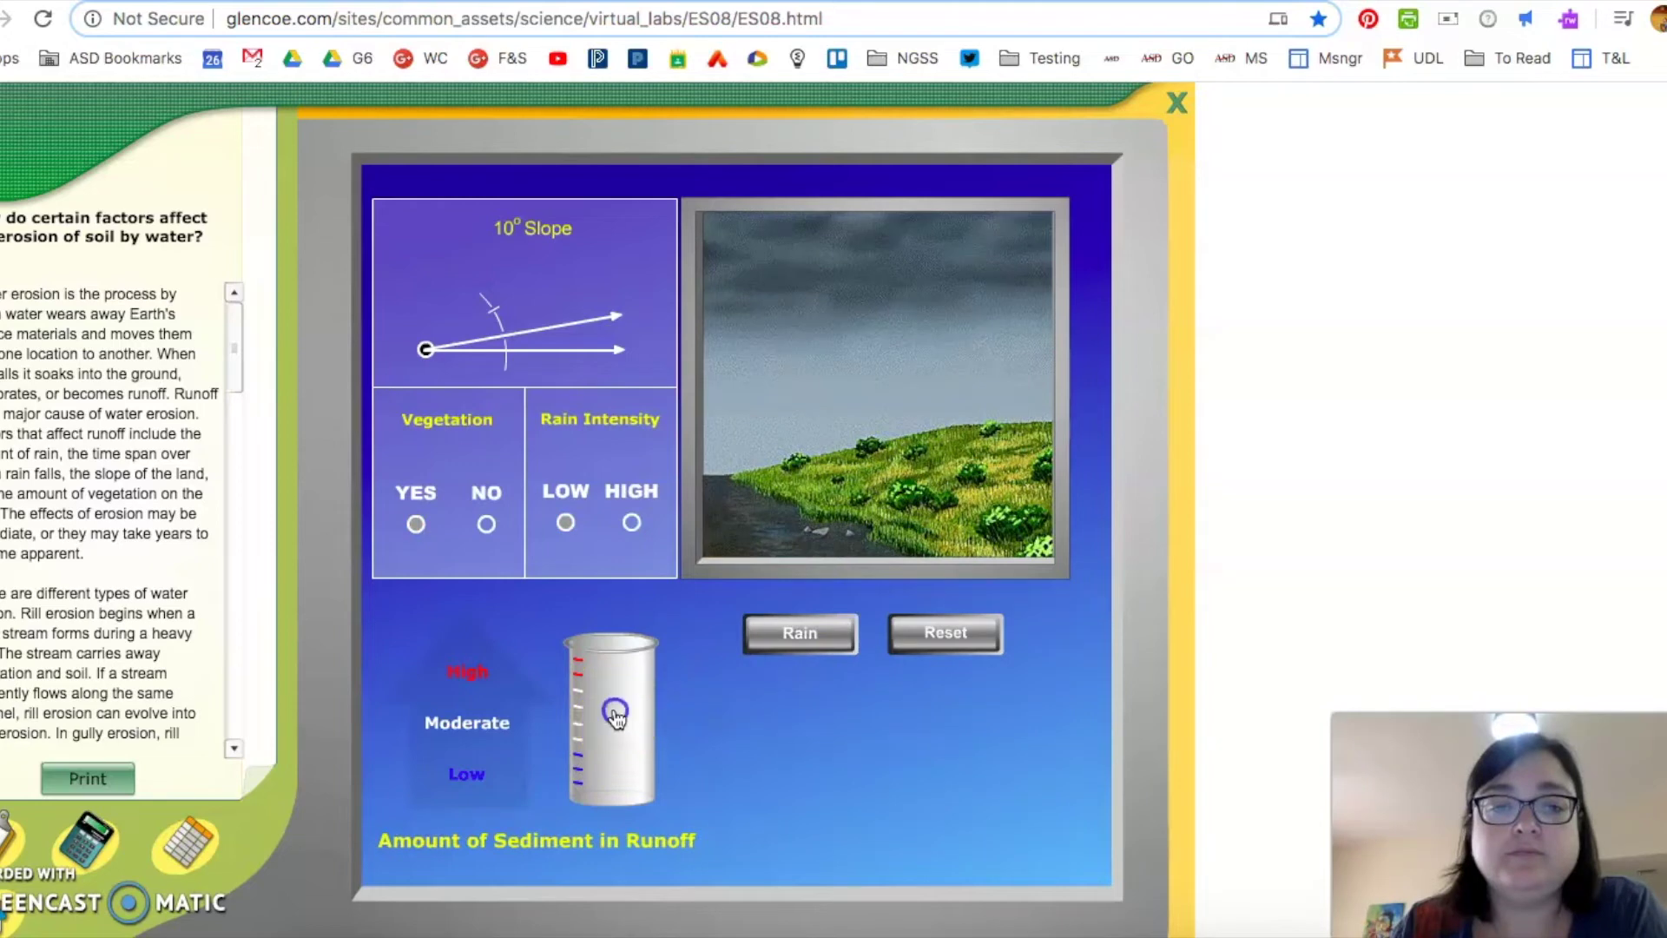
left_click_drag(659, 702, 793, 532)
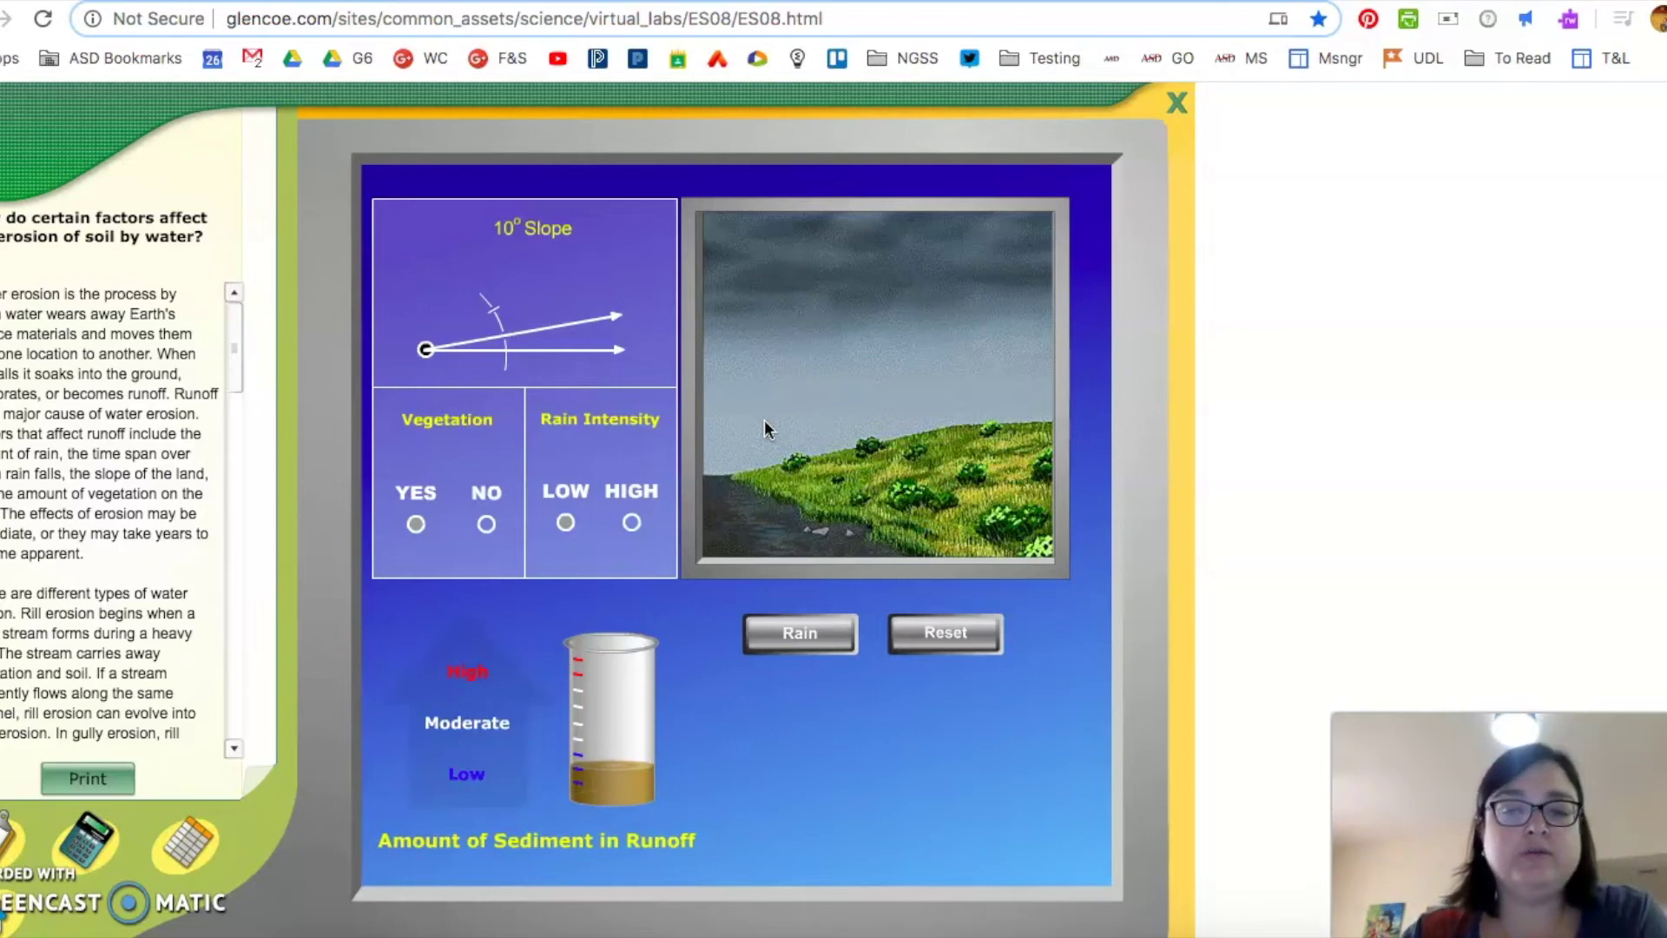
Step: Reset the lab and lower the hill's slope to 10°
left_click(944, 633)
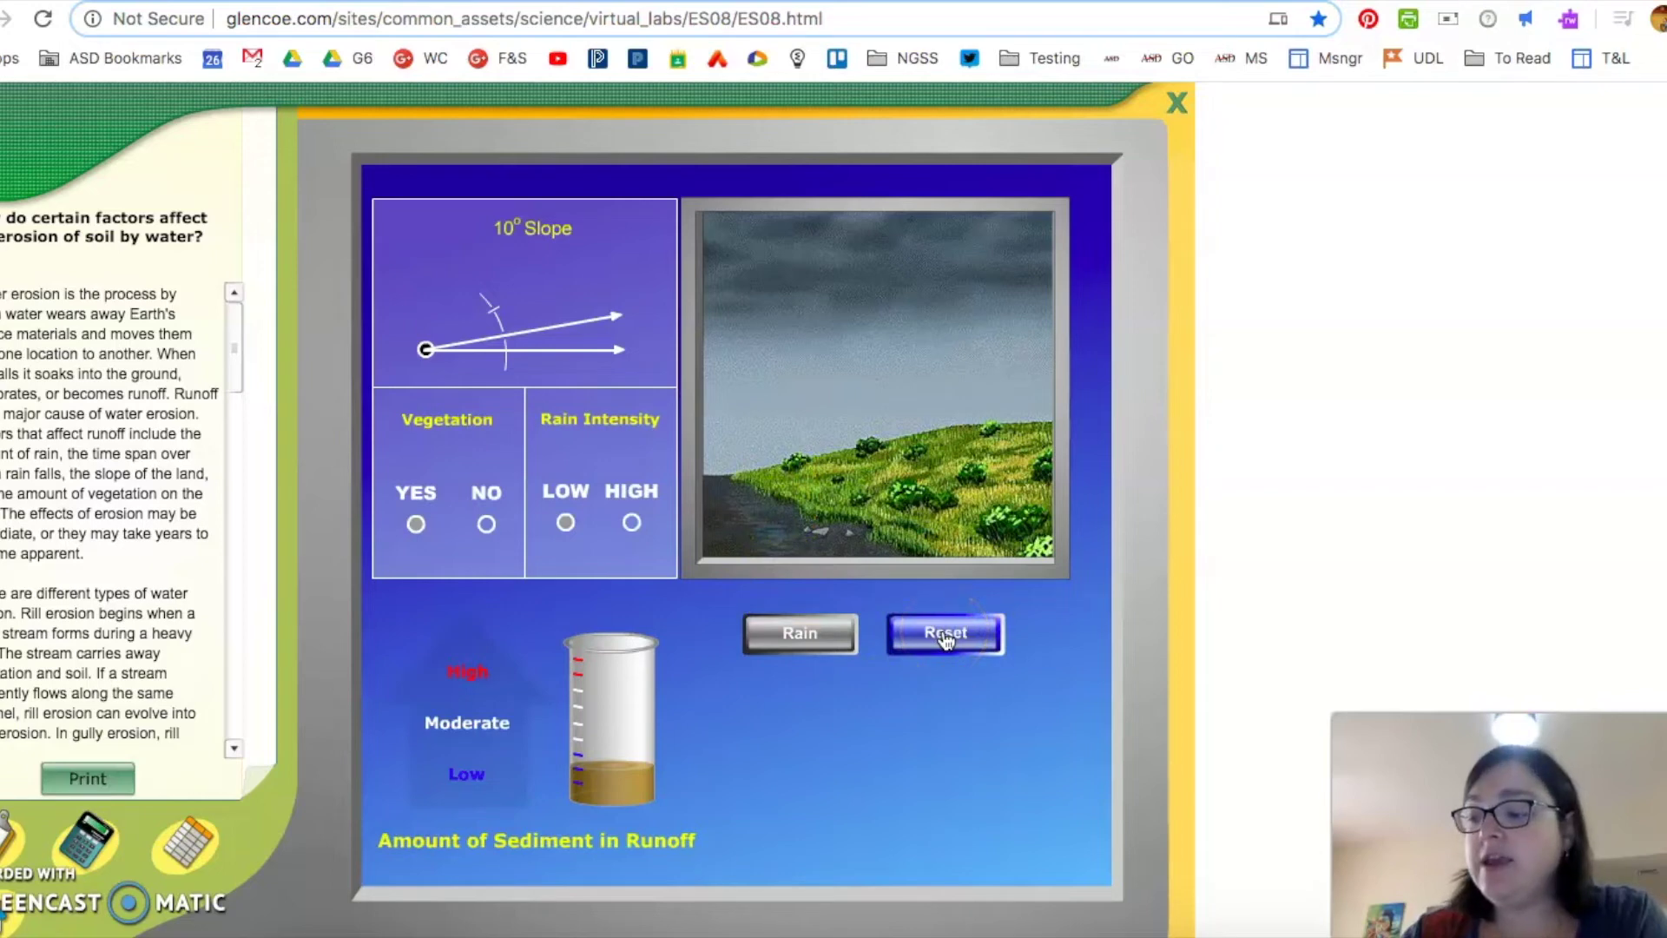
left_click(574, 395)
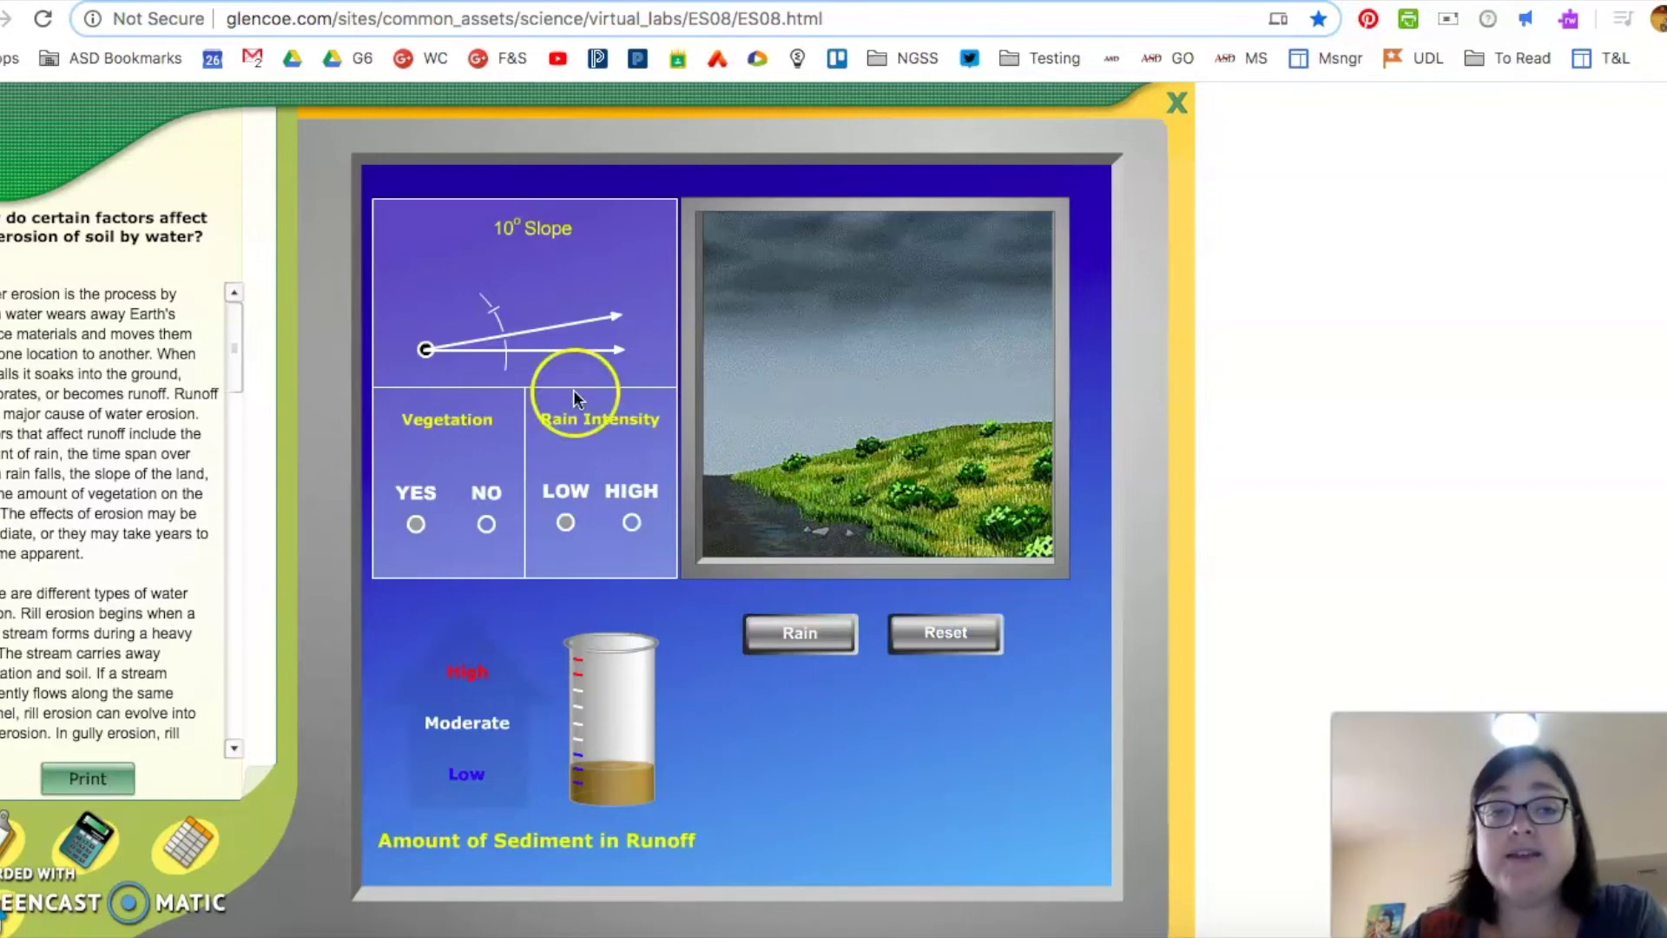
left_click(945, 634)
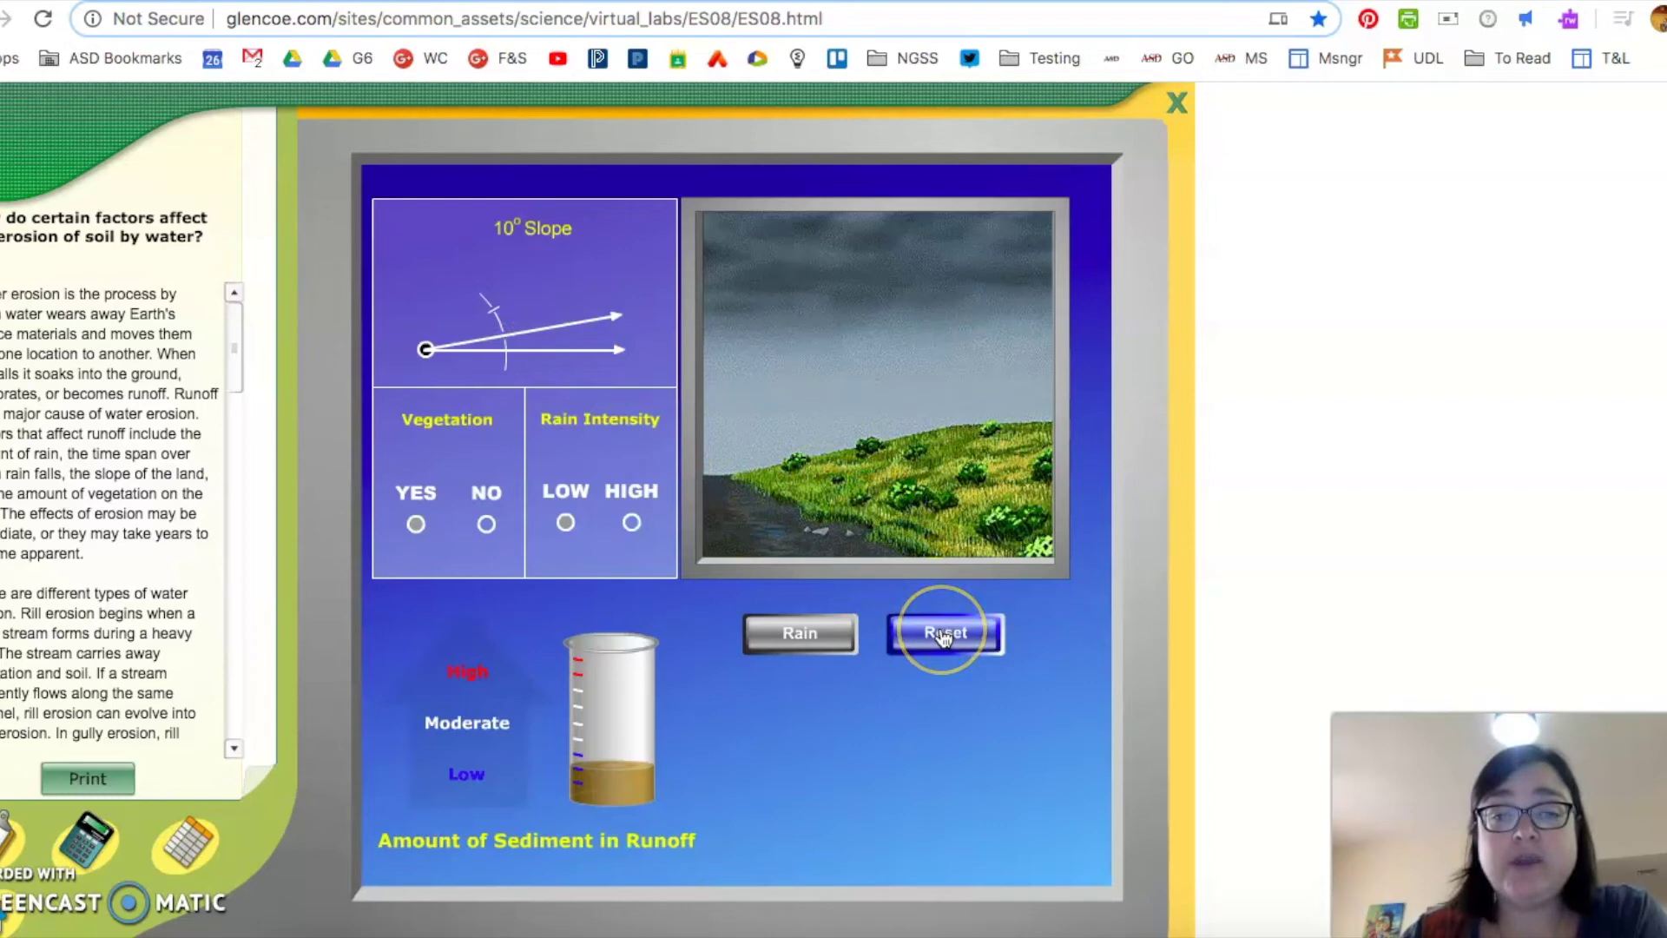
left_click(371, 815)
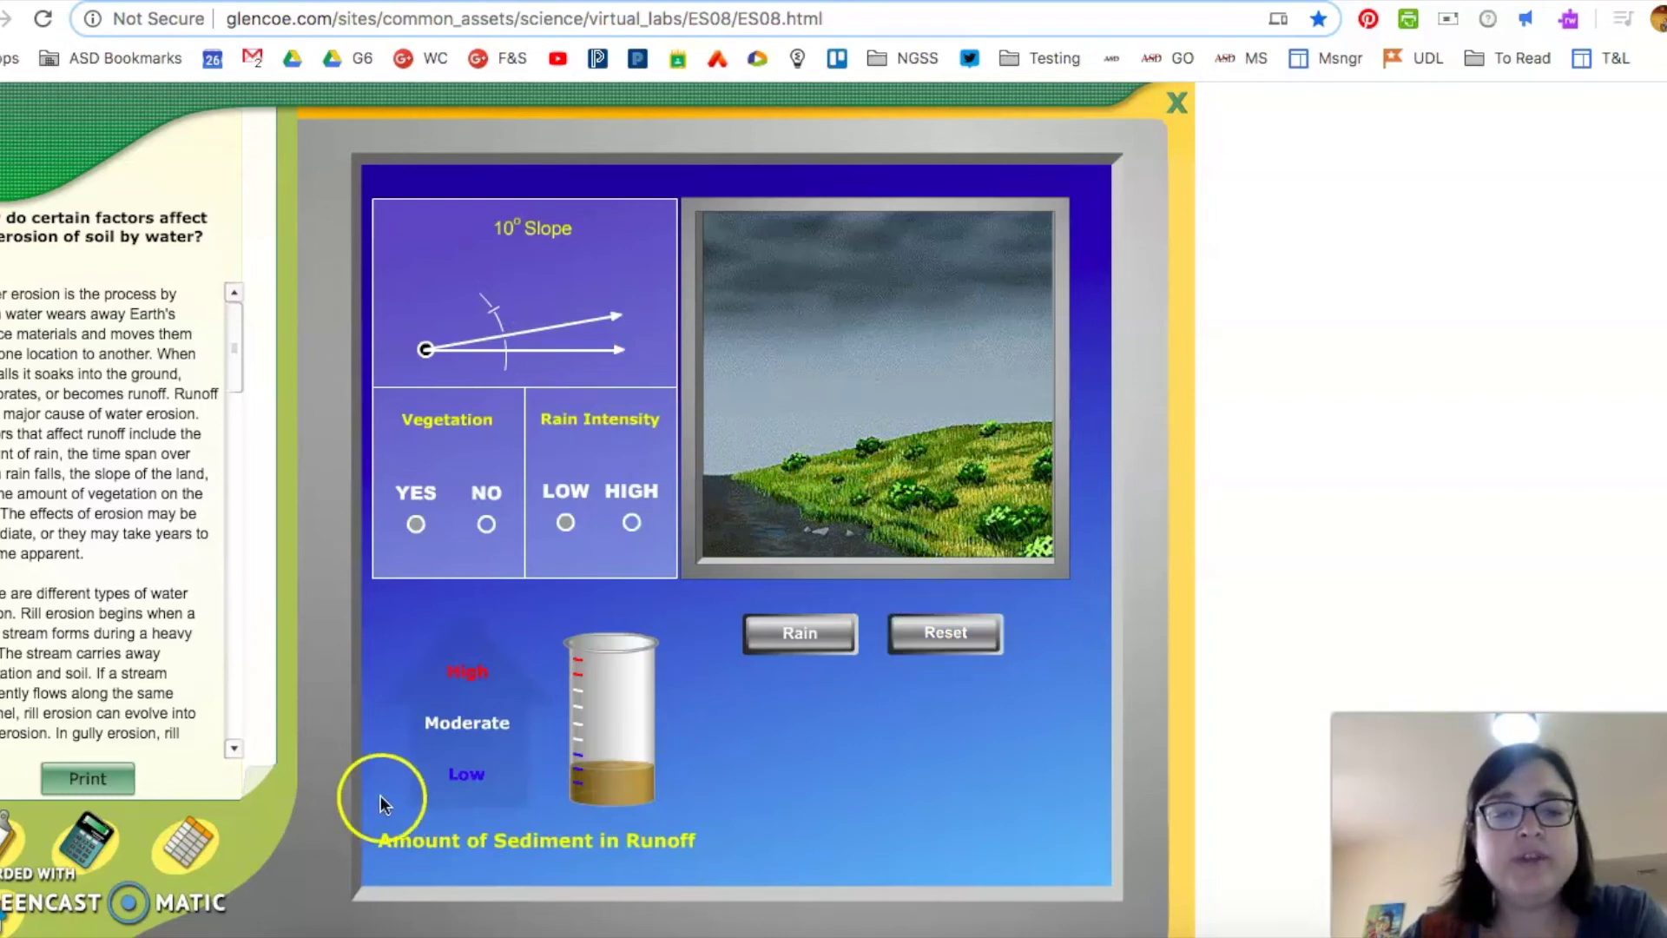
left_click(945, 634)
mouse_move(623, 342)
left_mouse_down()
mouse_move(568, 291)
mouse_move(606, 250)
mouse_move(622, 352)
left_mouse_up()
Step: Rain at HIGH intensity on the vegetated 10° slope, catch the runoff, then reset
left_click(629, 521)
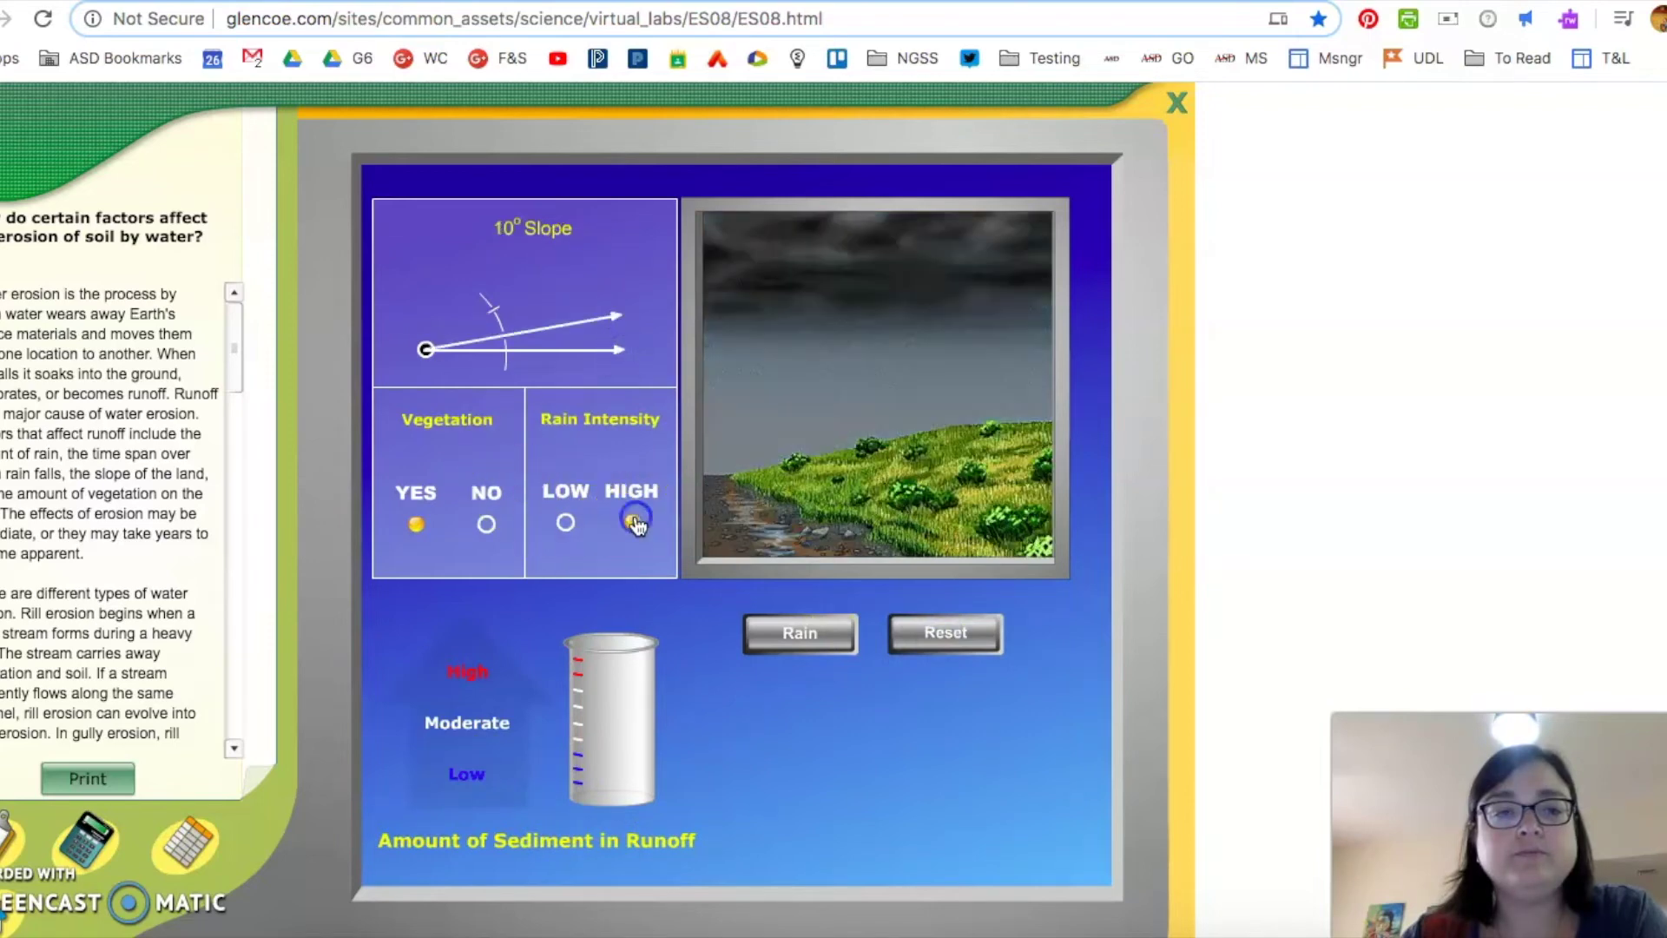
left_click(935, 643)
left_click(795, 636)
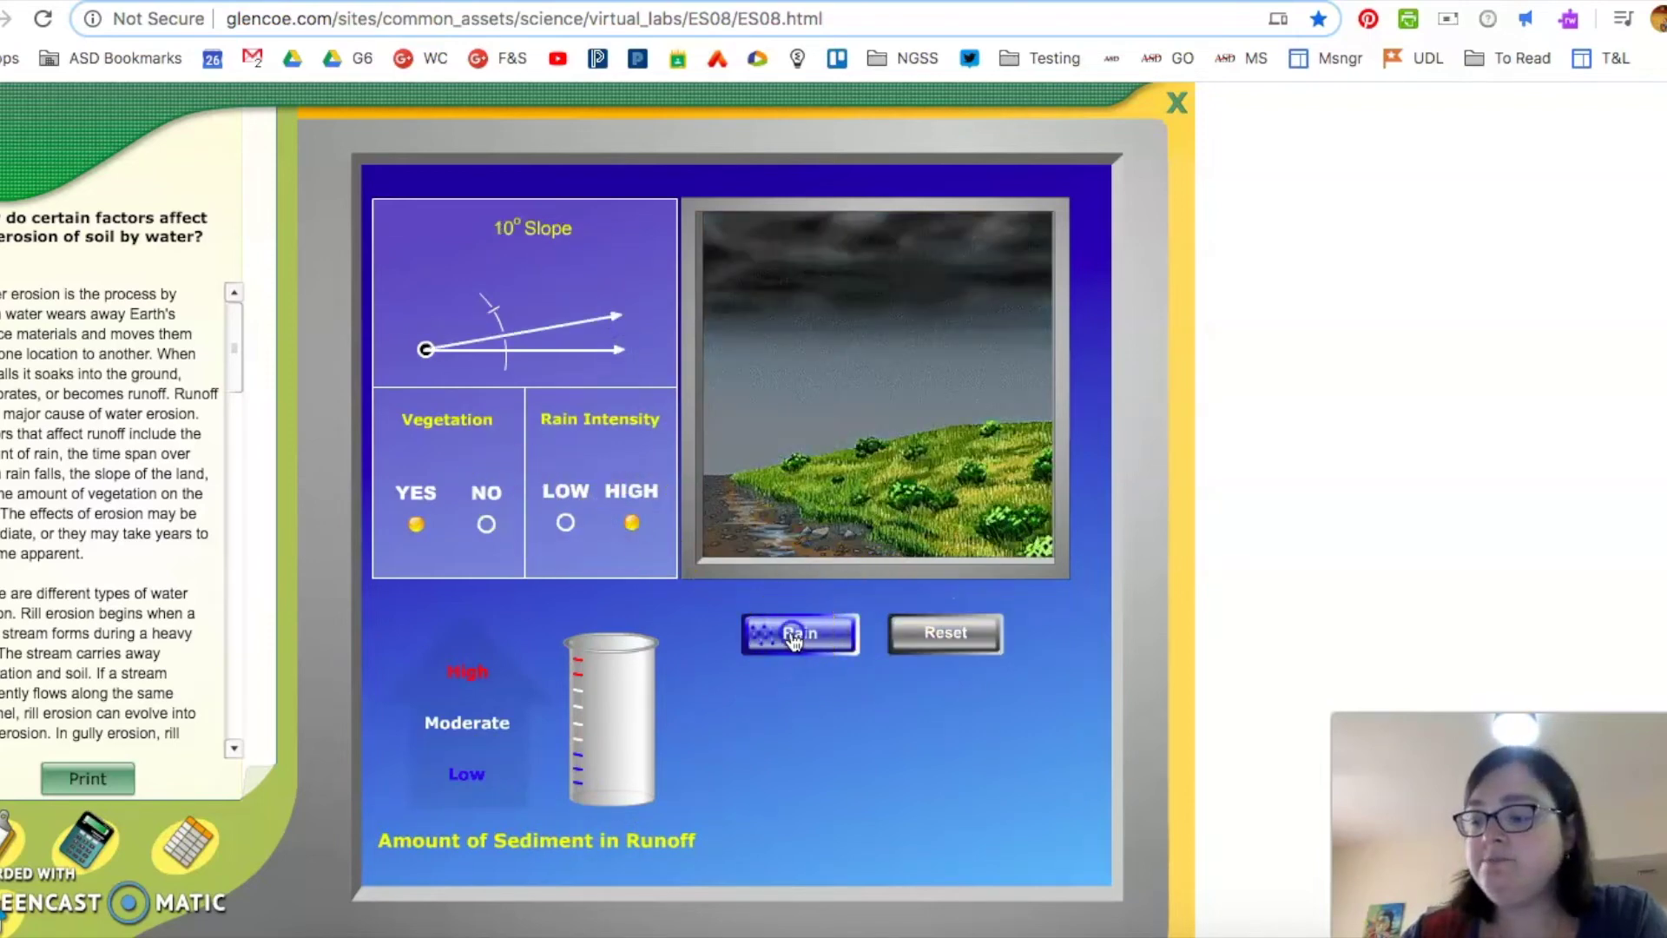
left_click(638, 734)
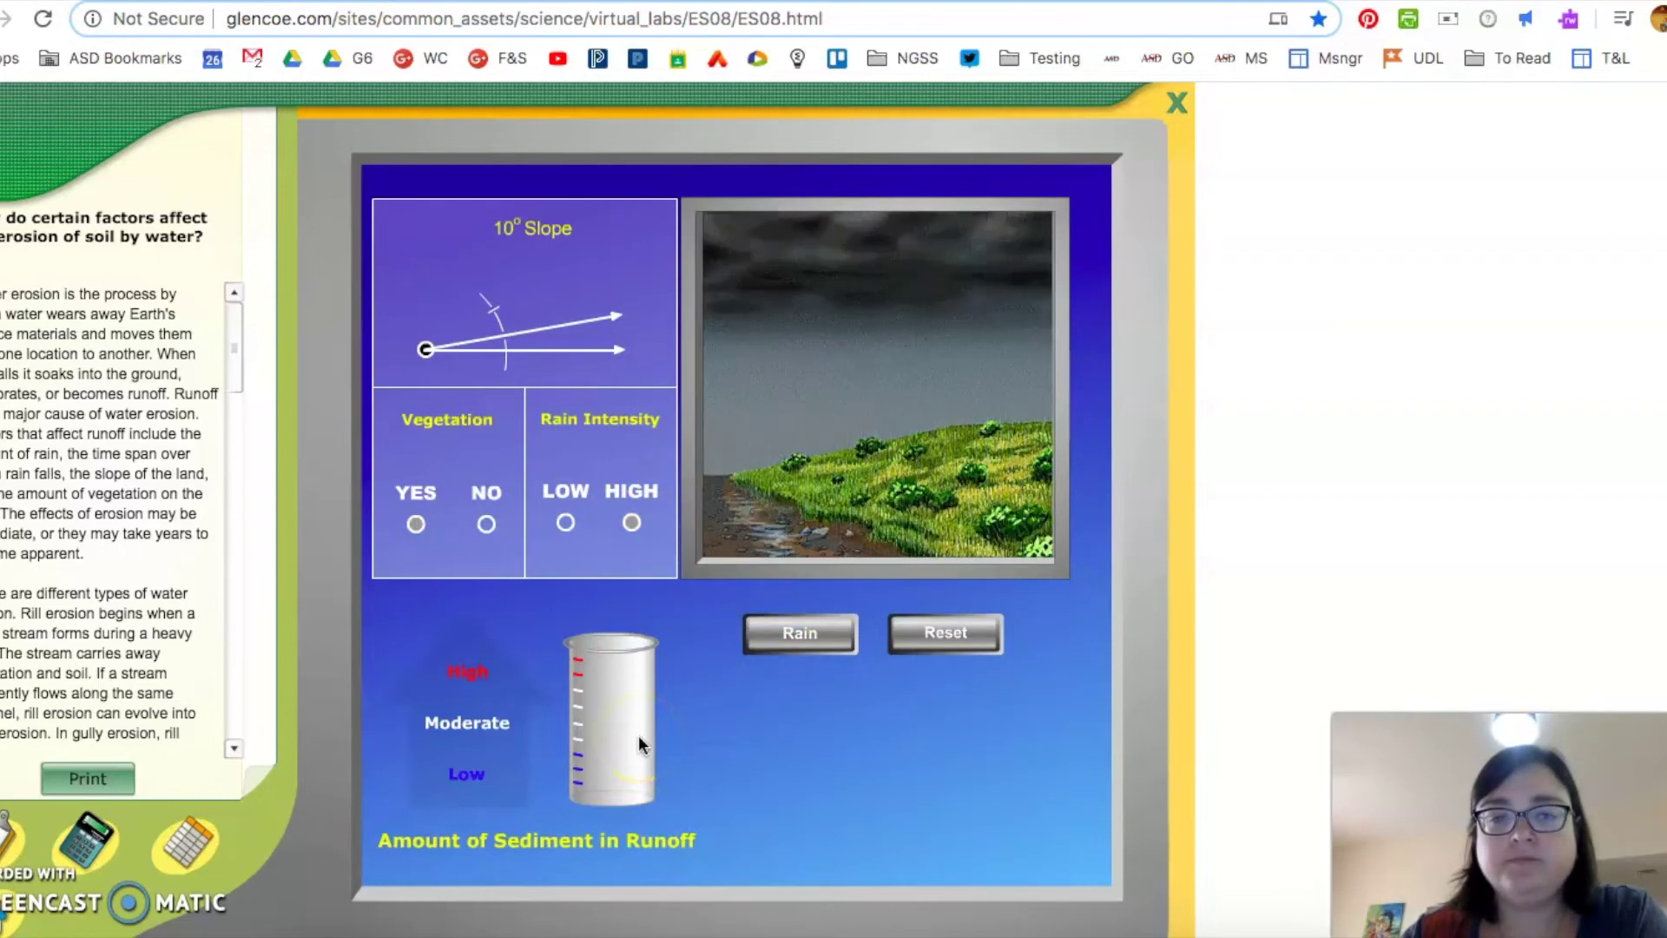
left_click_drag(623, 736, 803, 514)
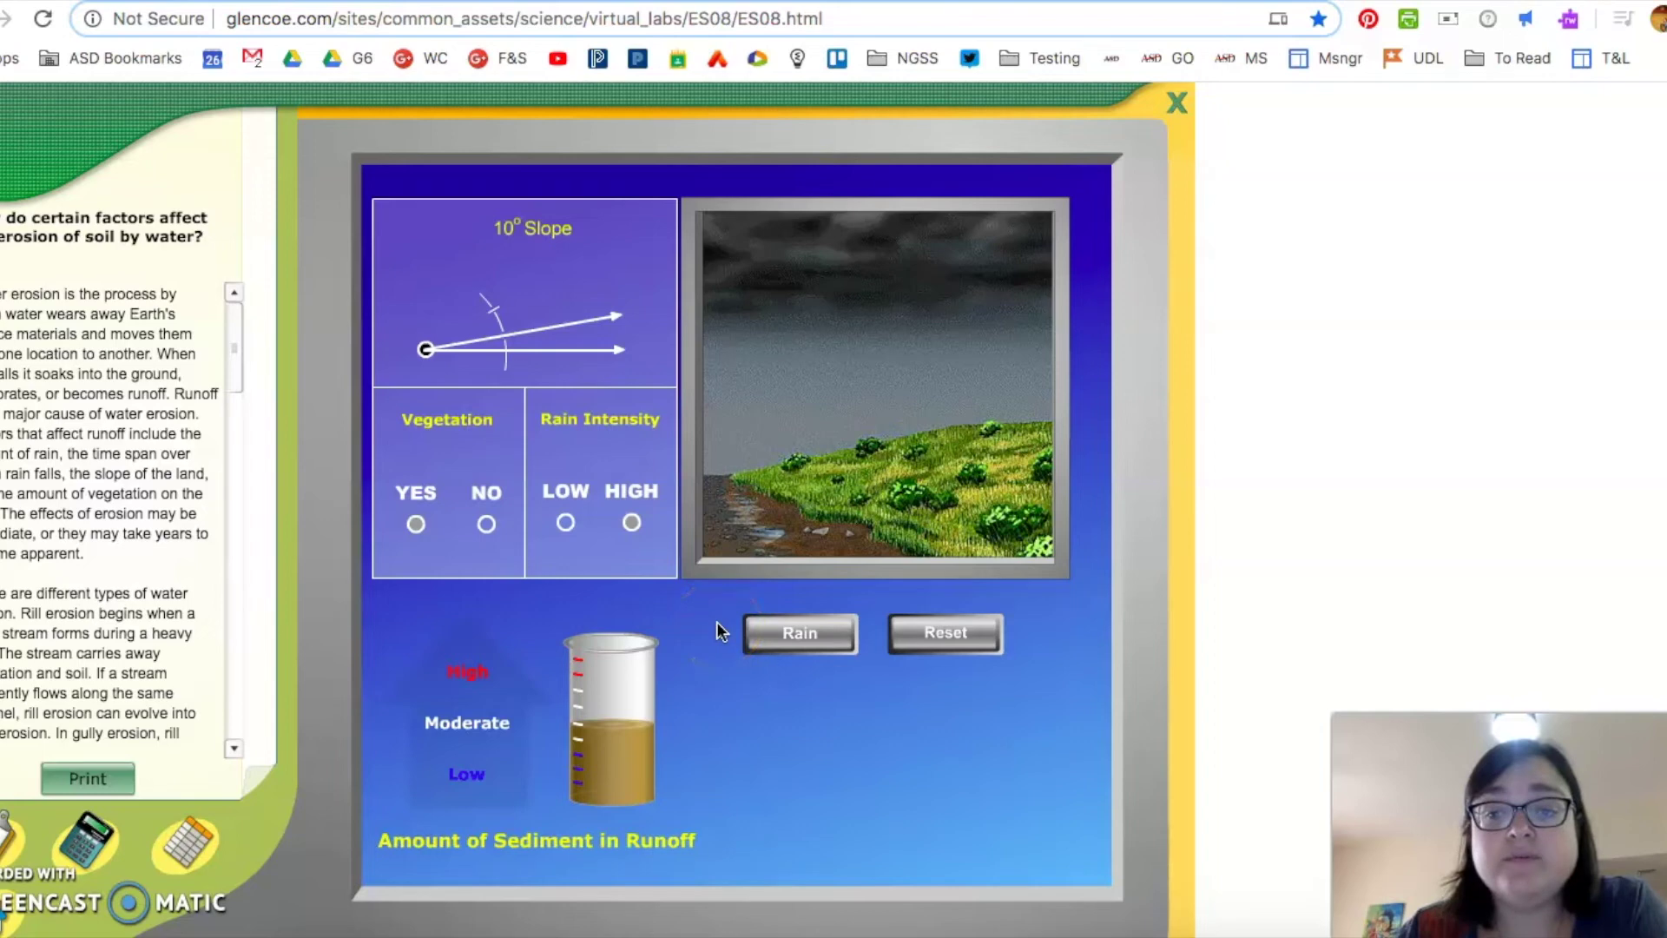
left_click(959, 646)
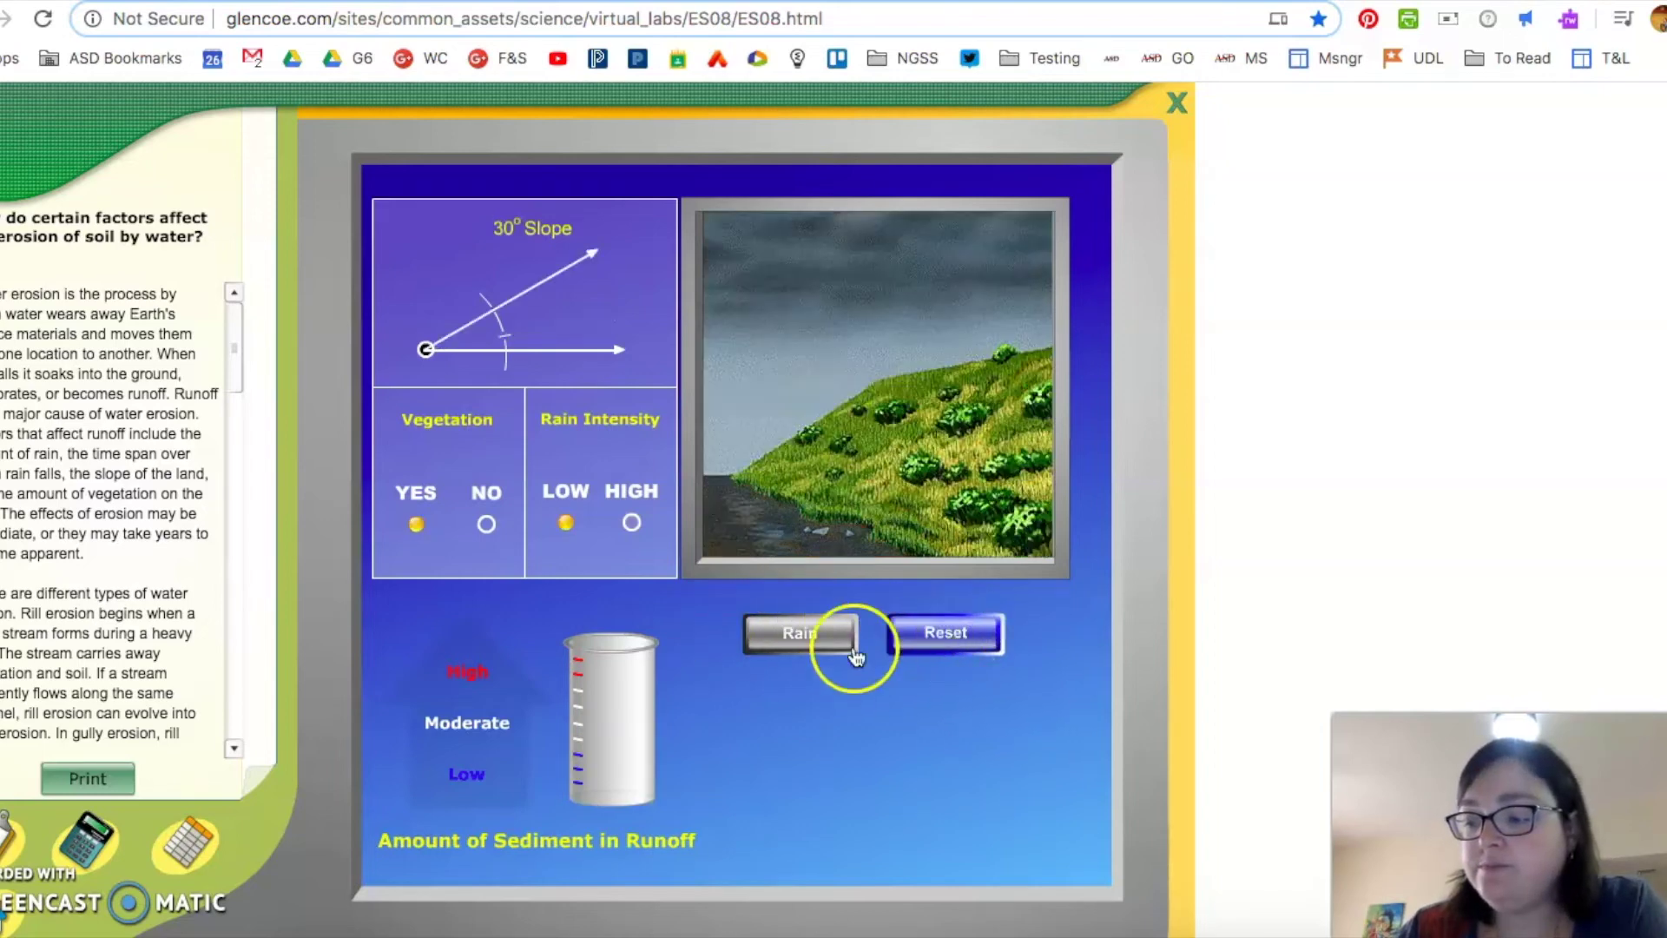
Step: Lower the slope to 10°, remove vegetation, rain at LOW, and collect about Moderate sediment
left_click(589, 262)
left_click_drag(590, 261, 623, 346)
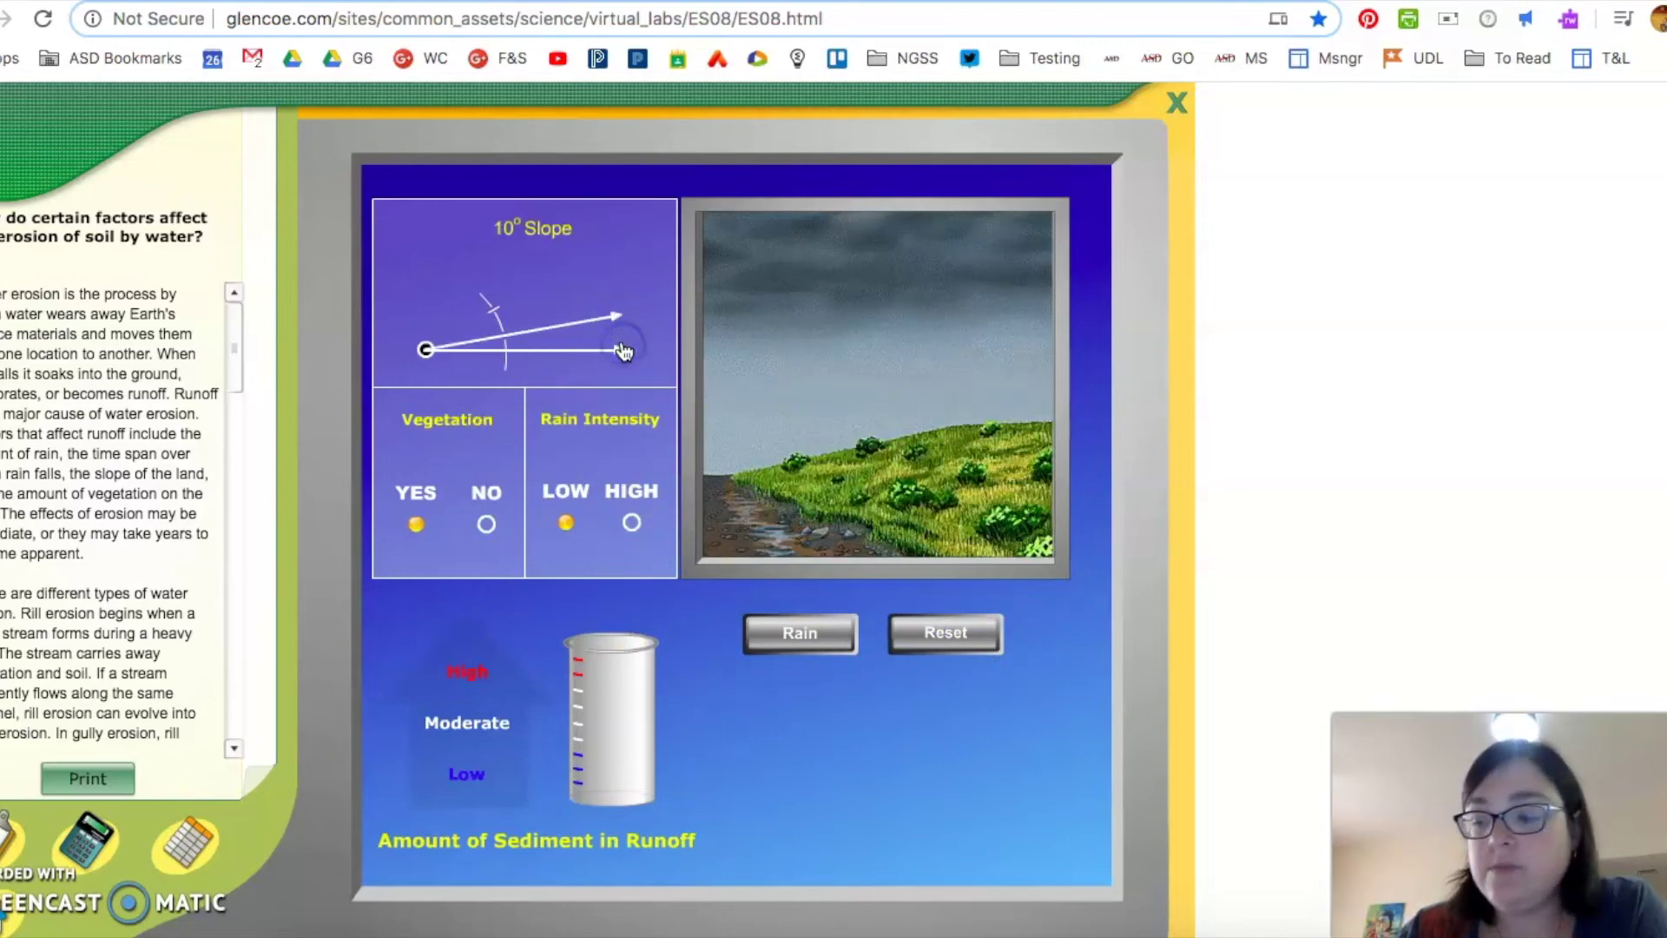
left_click(486, 524)
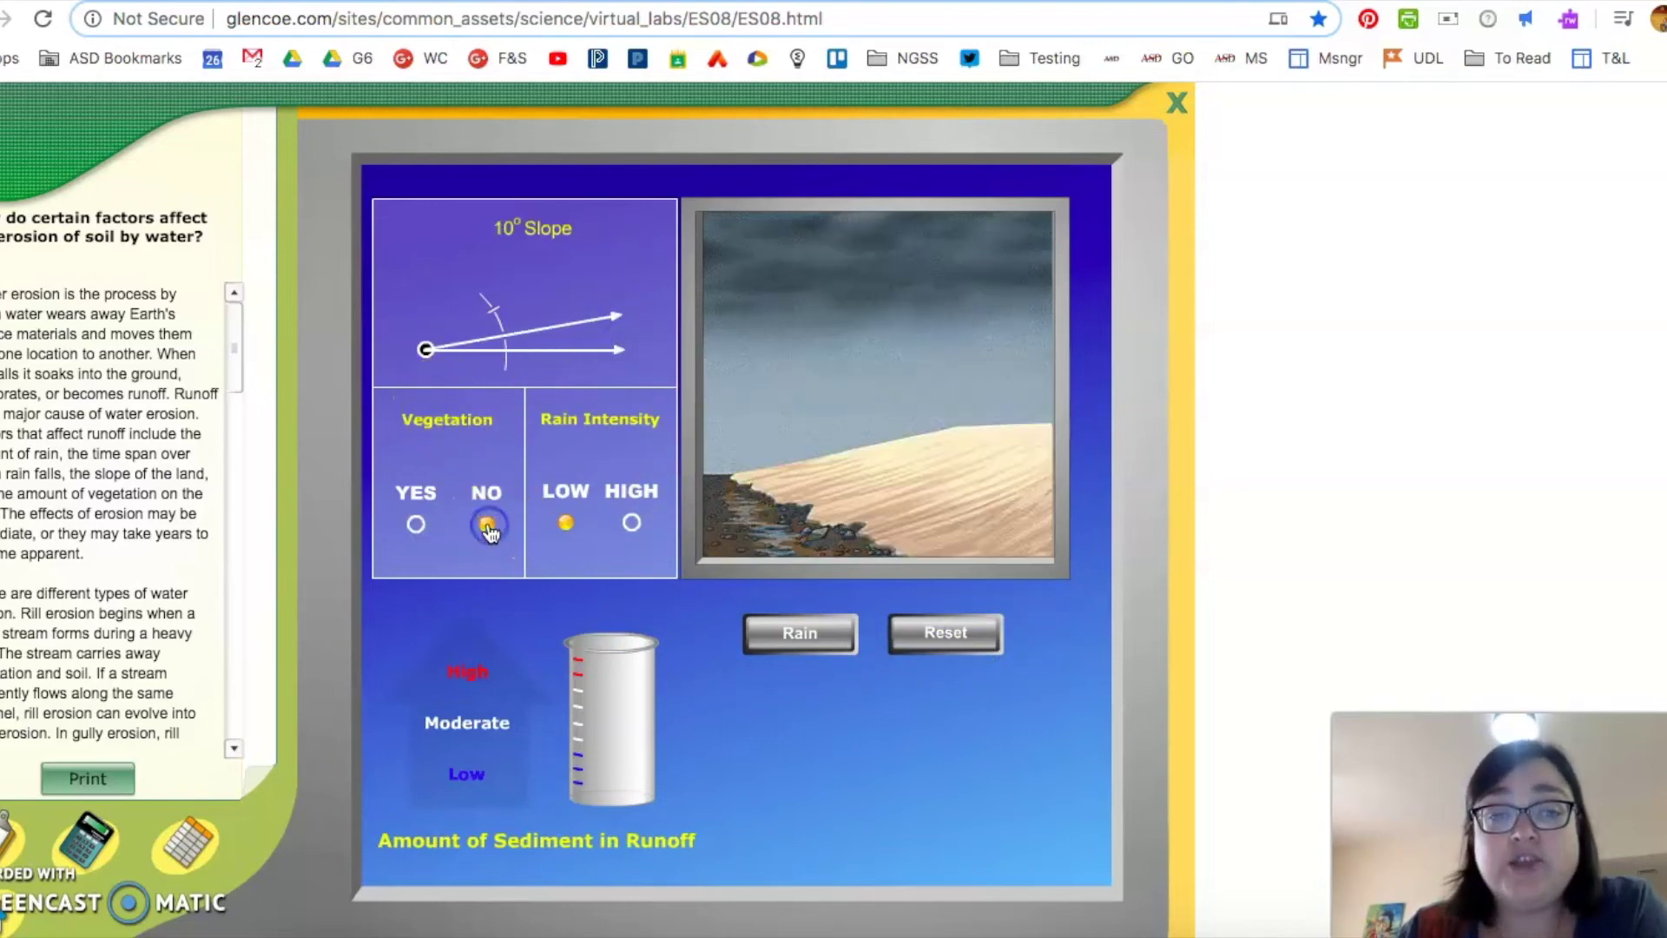
left_click(790, 639)
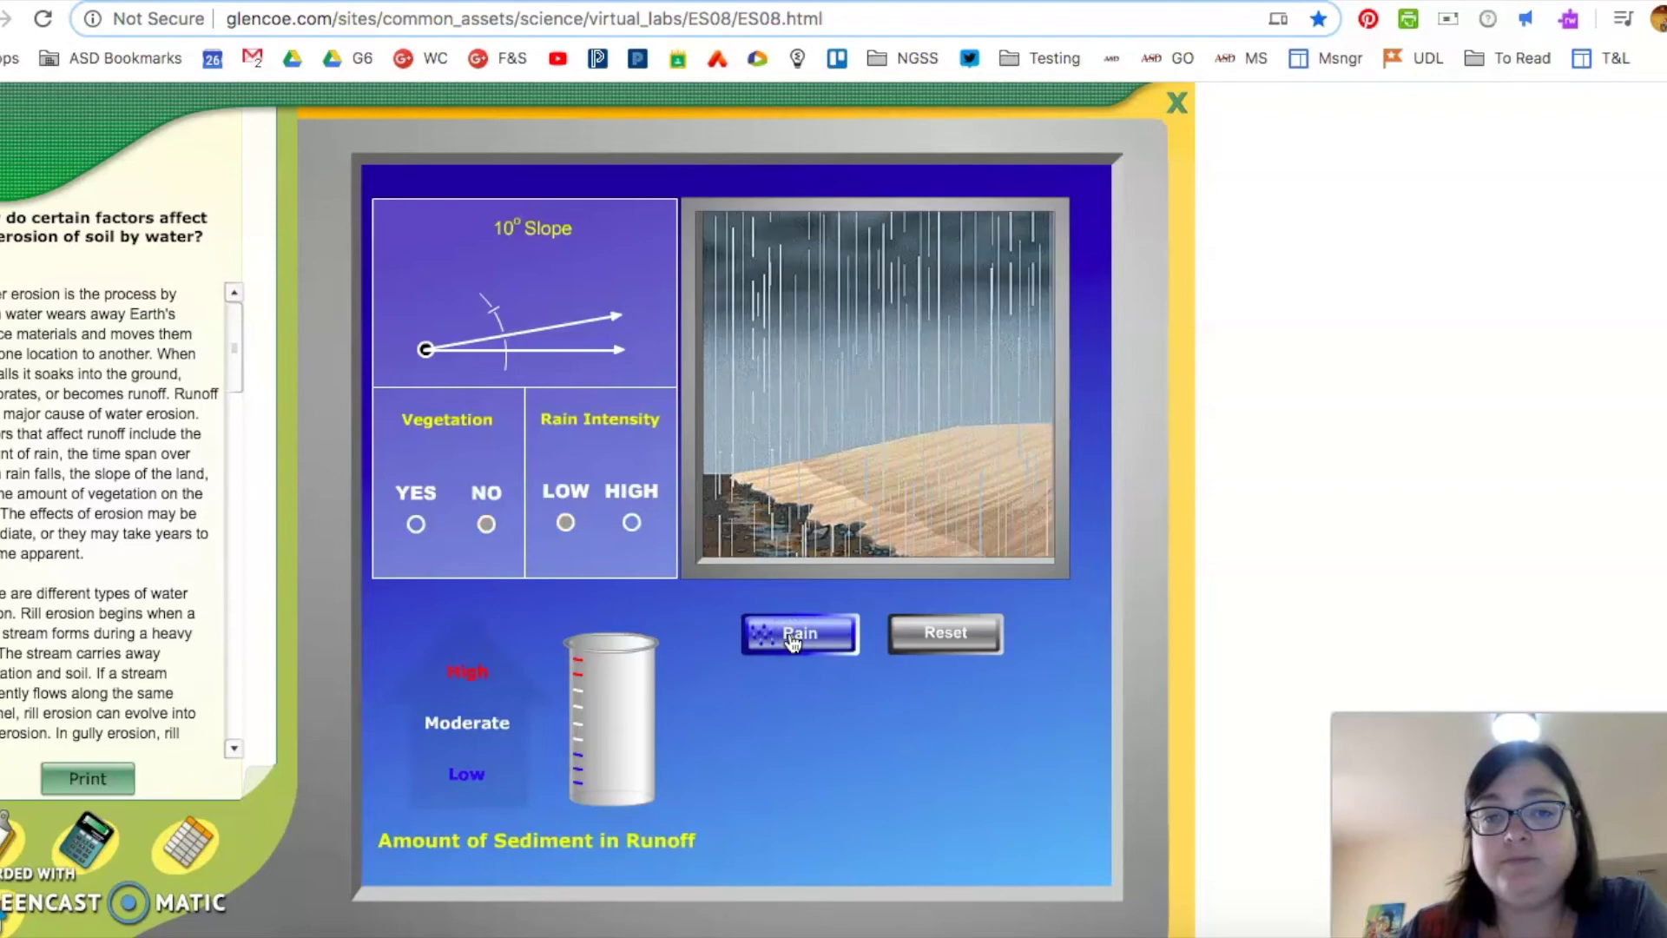
left_click(607, 695)
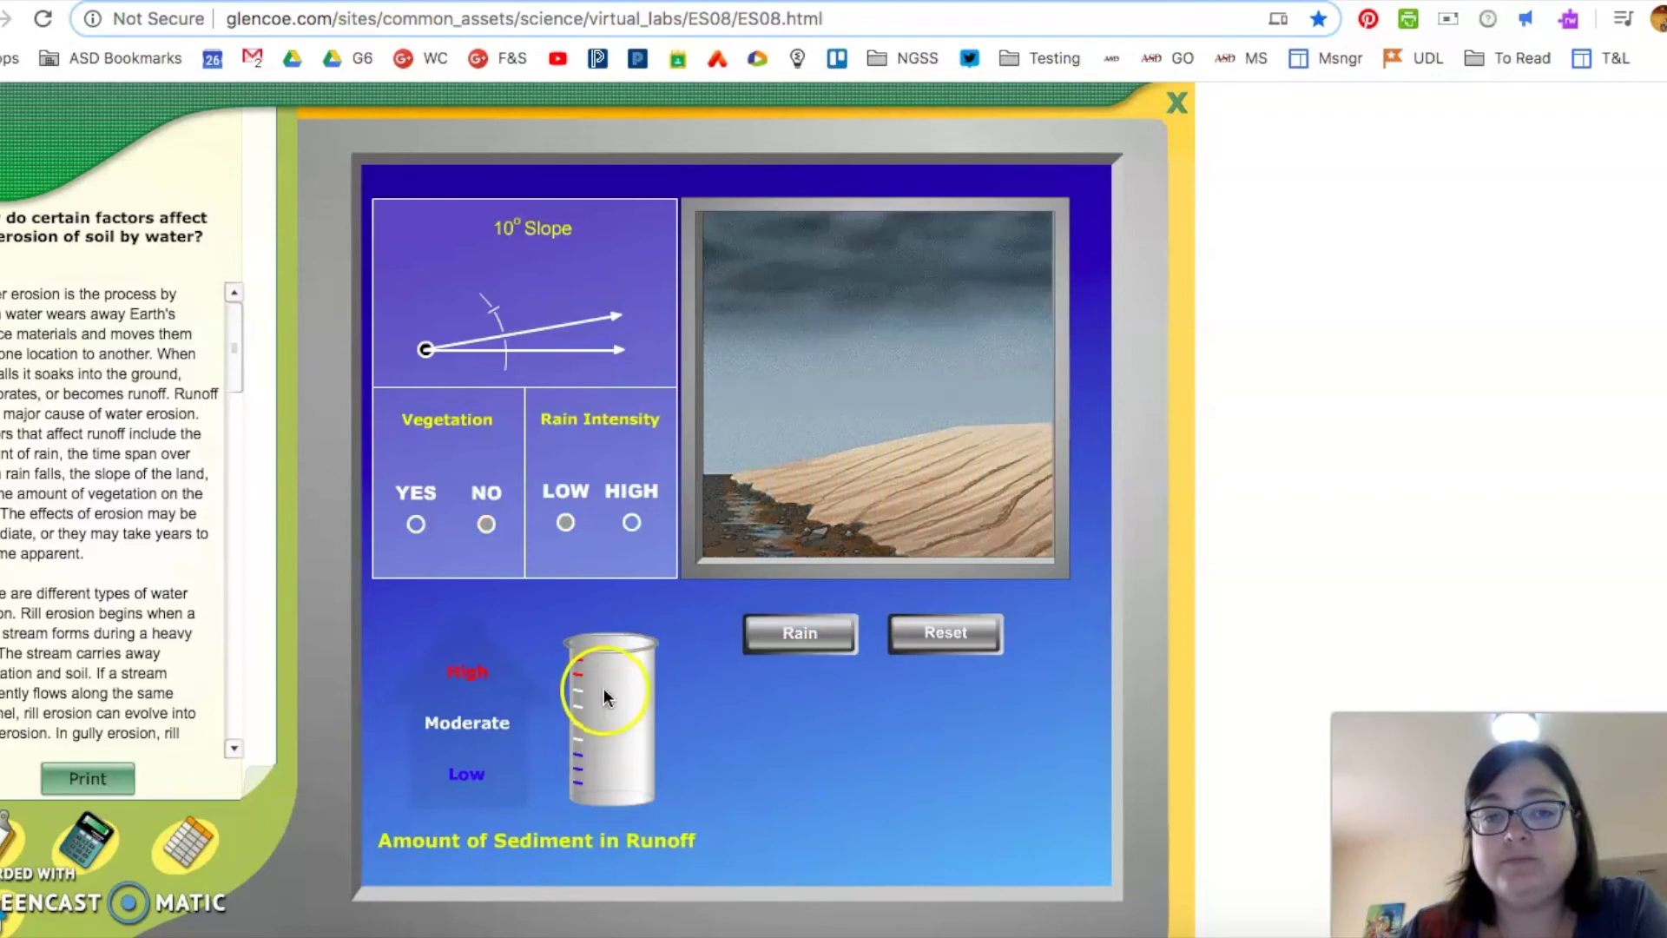
left_click_drag(620, 708, 752, 525)
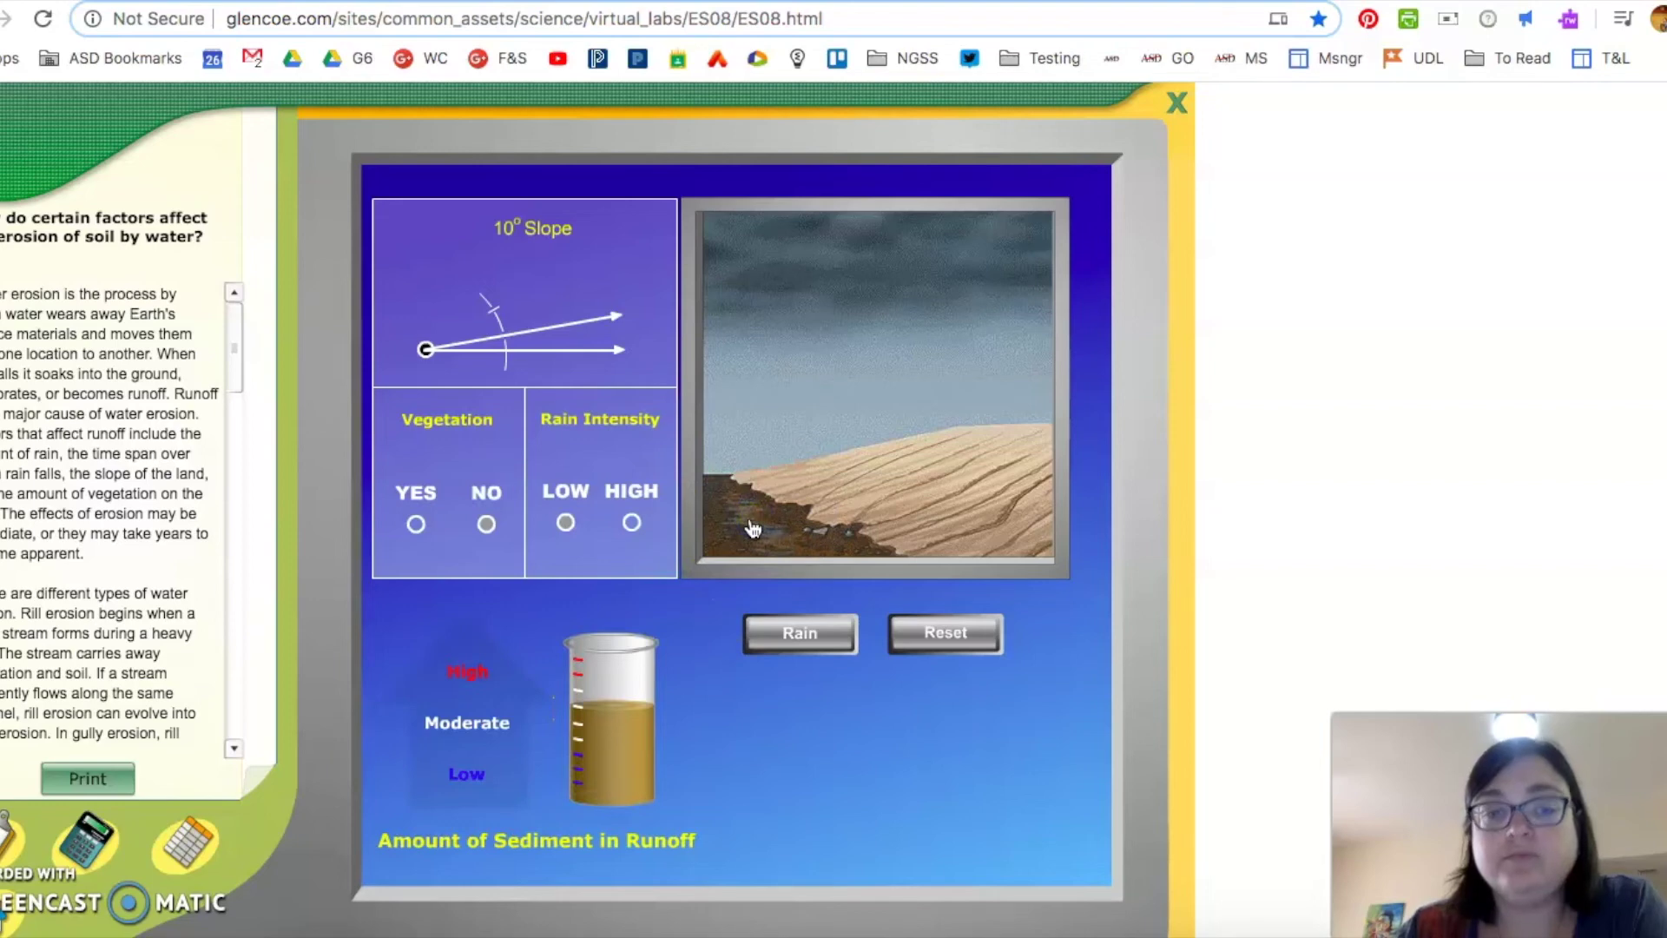
left_click(681, 521)
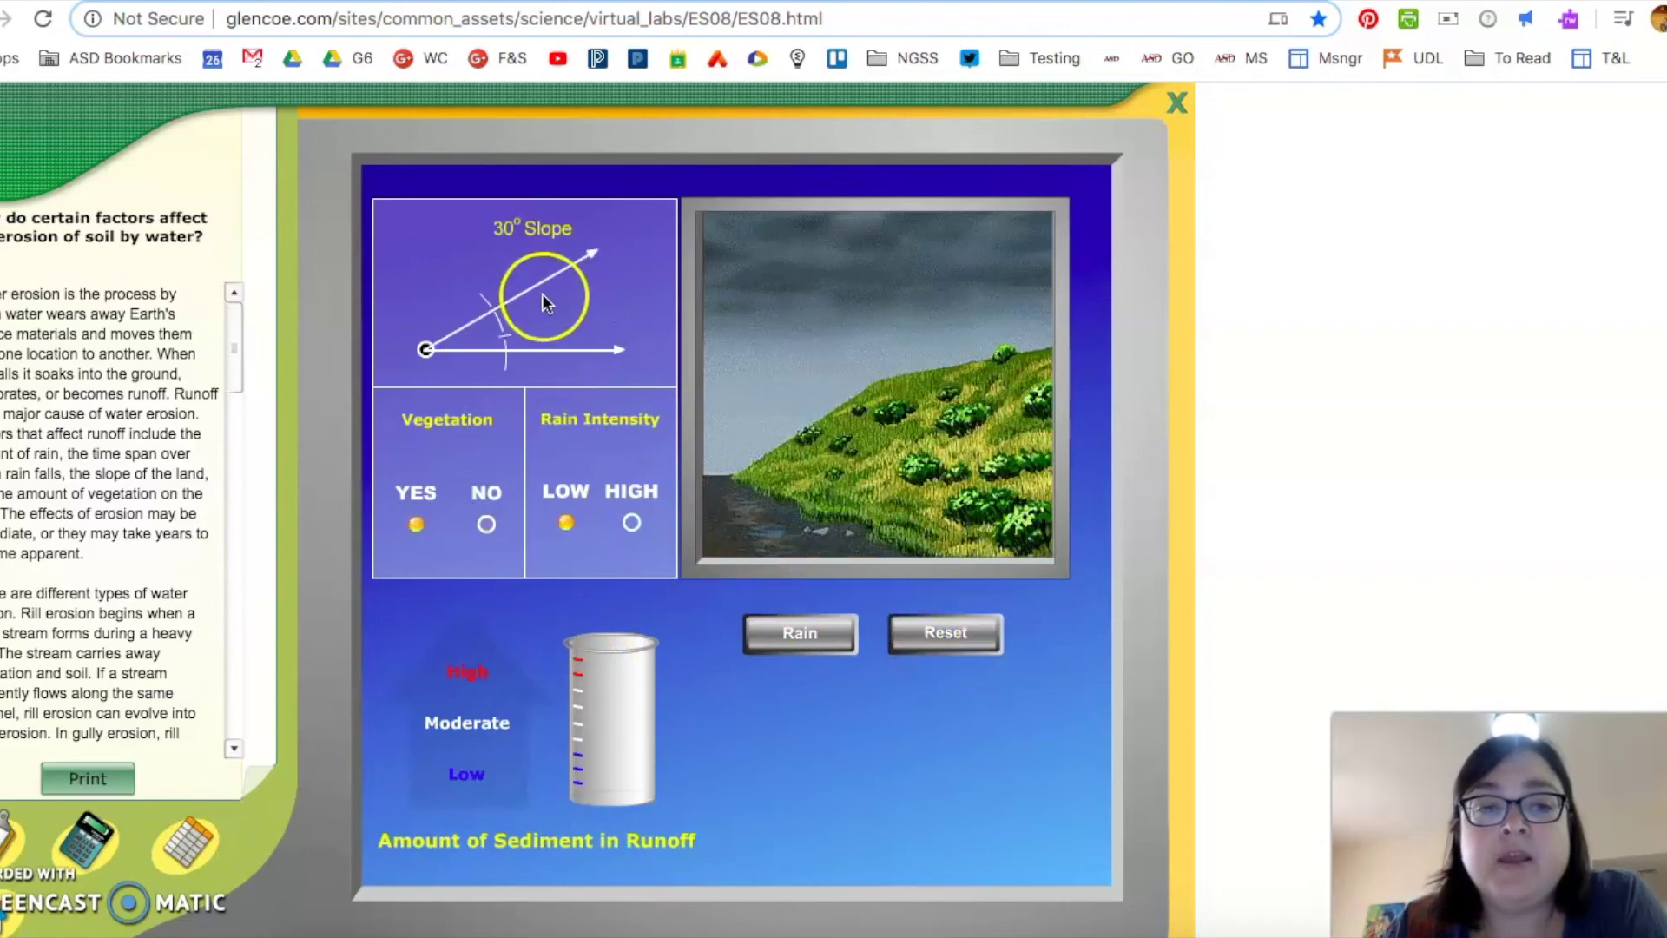
Step: Rain at HIGH on the bare 10° slope, nearly fill the beaker, then reset to 30°
left_click_drag(545, 290, 601, 334)
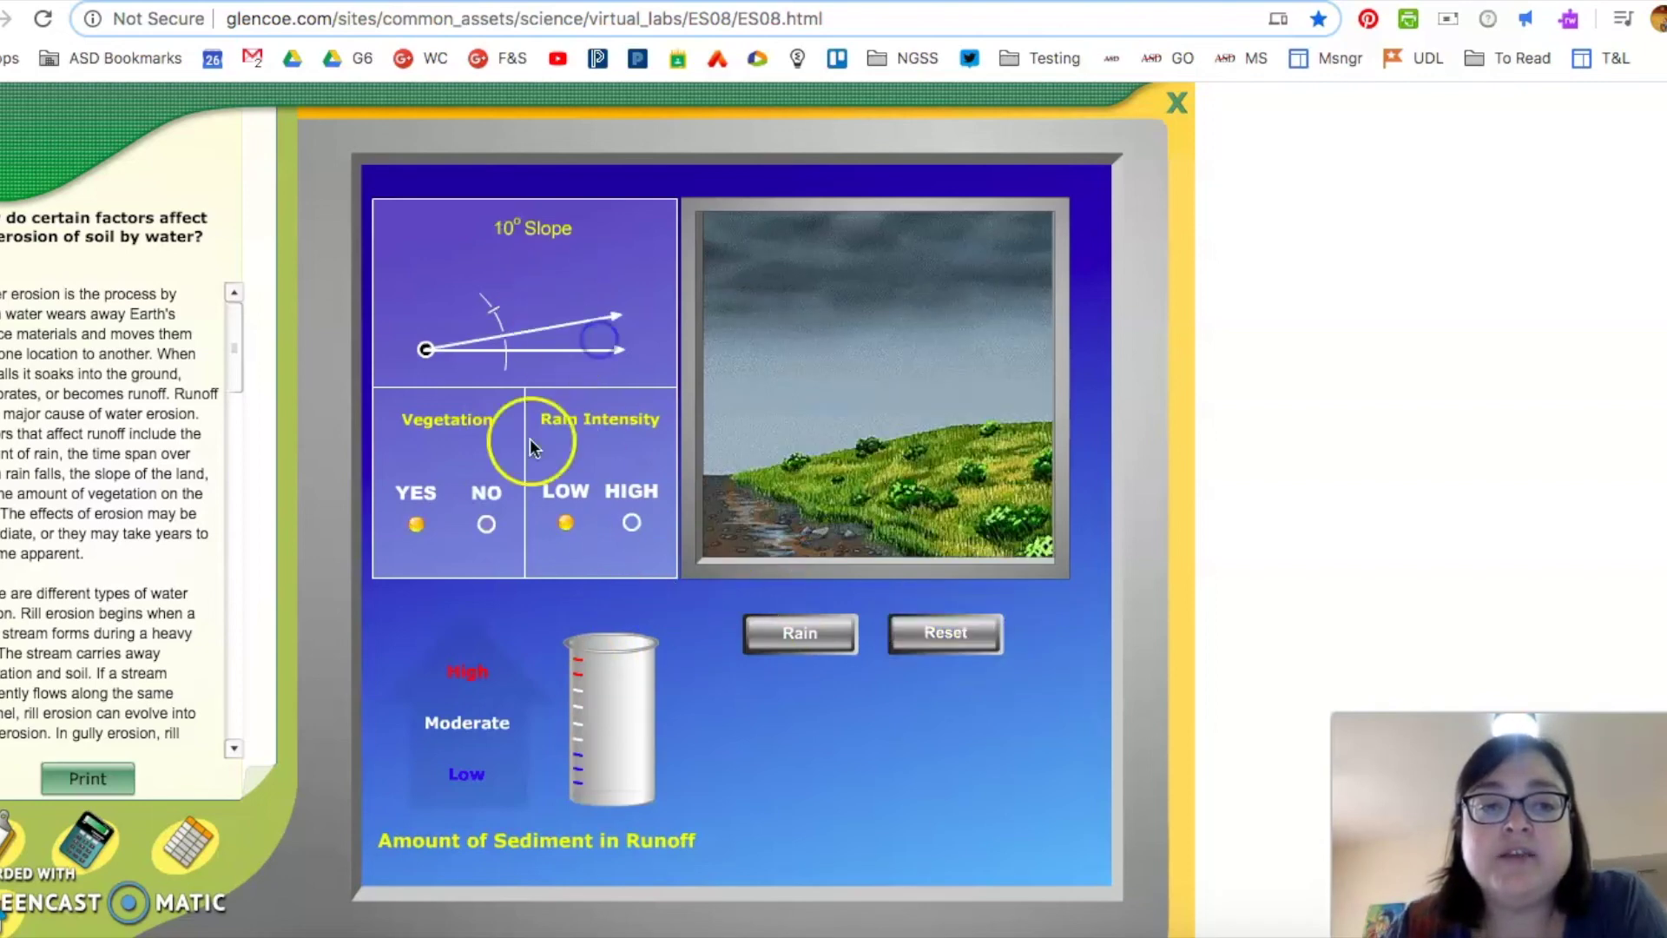
left_click(479, 530)
left_click(632, 524)
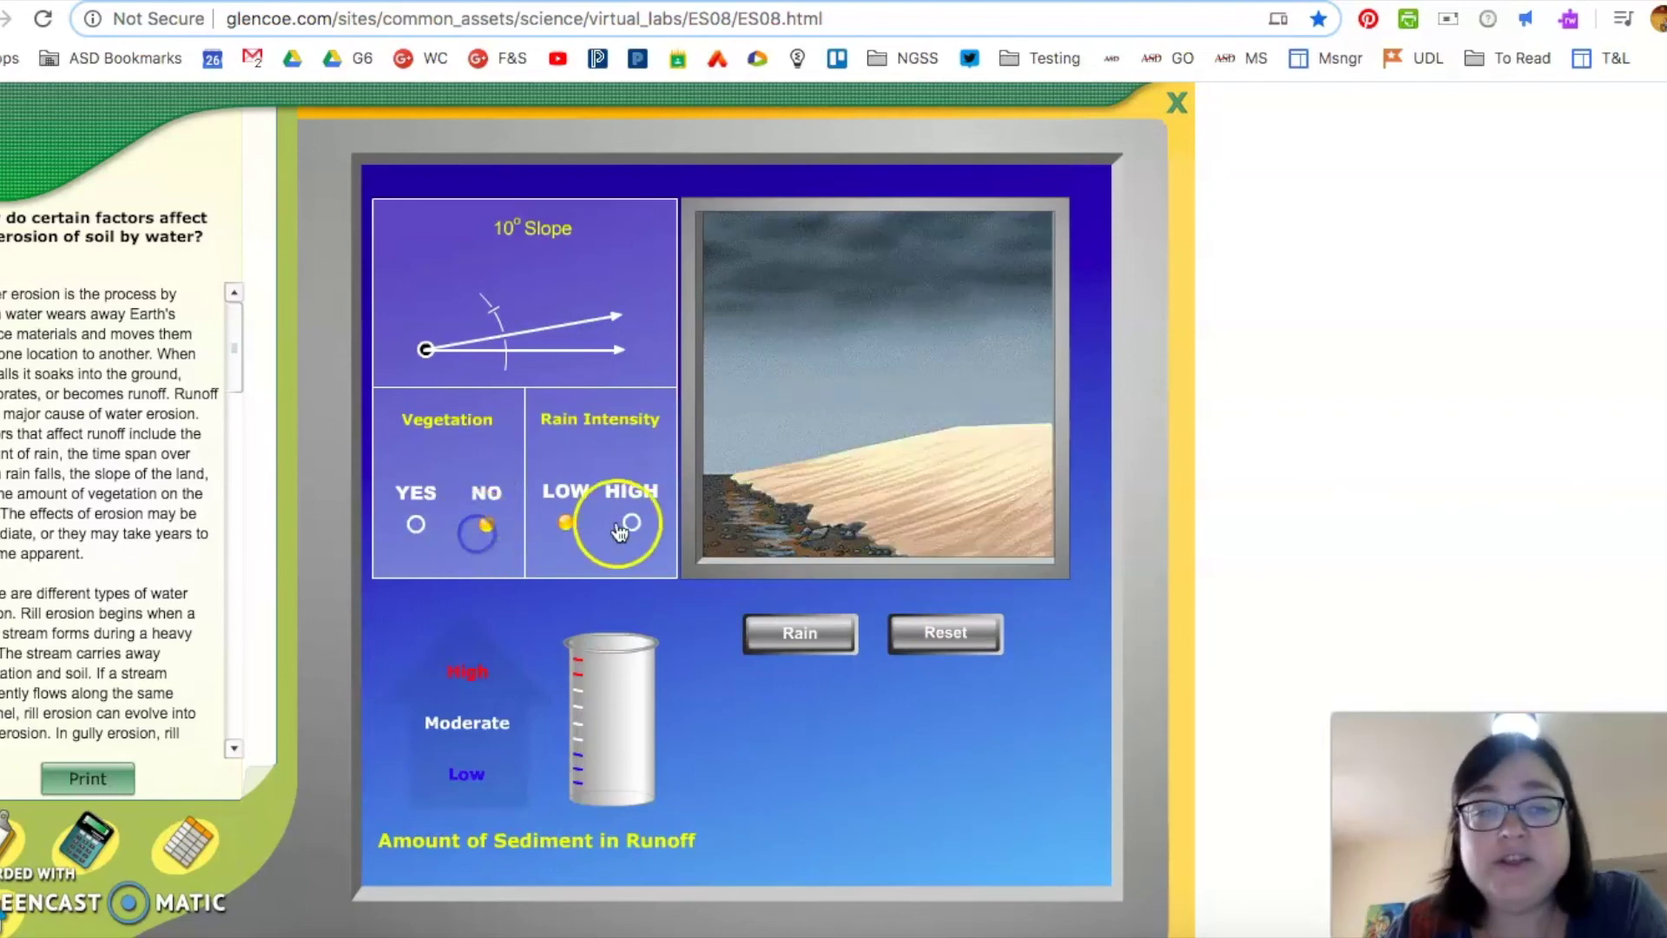
left_click(816, 639)
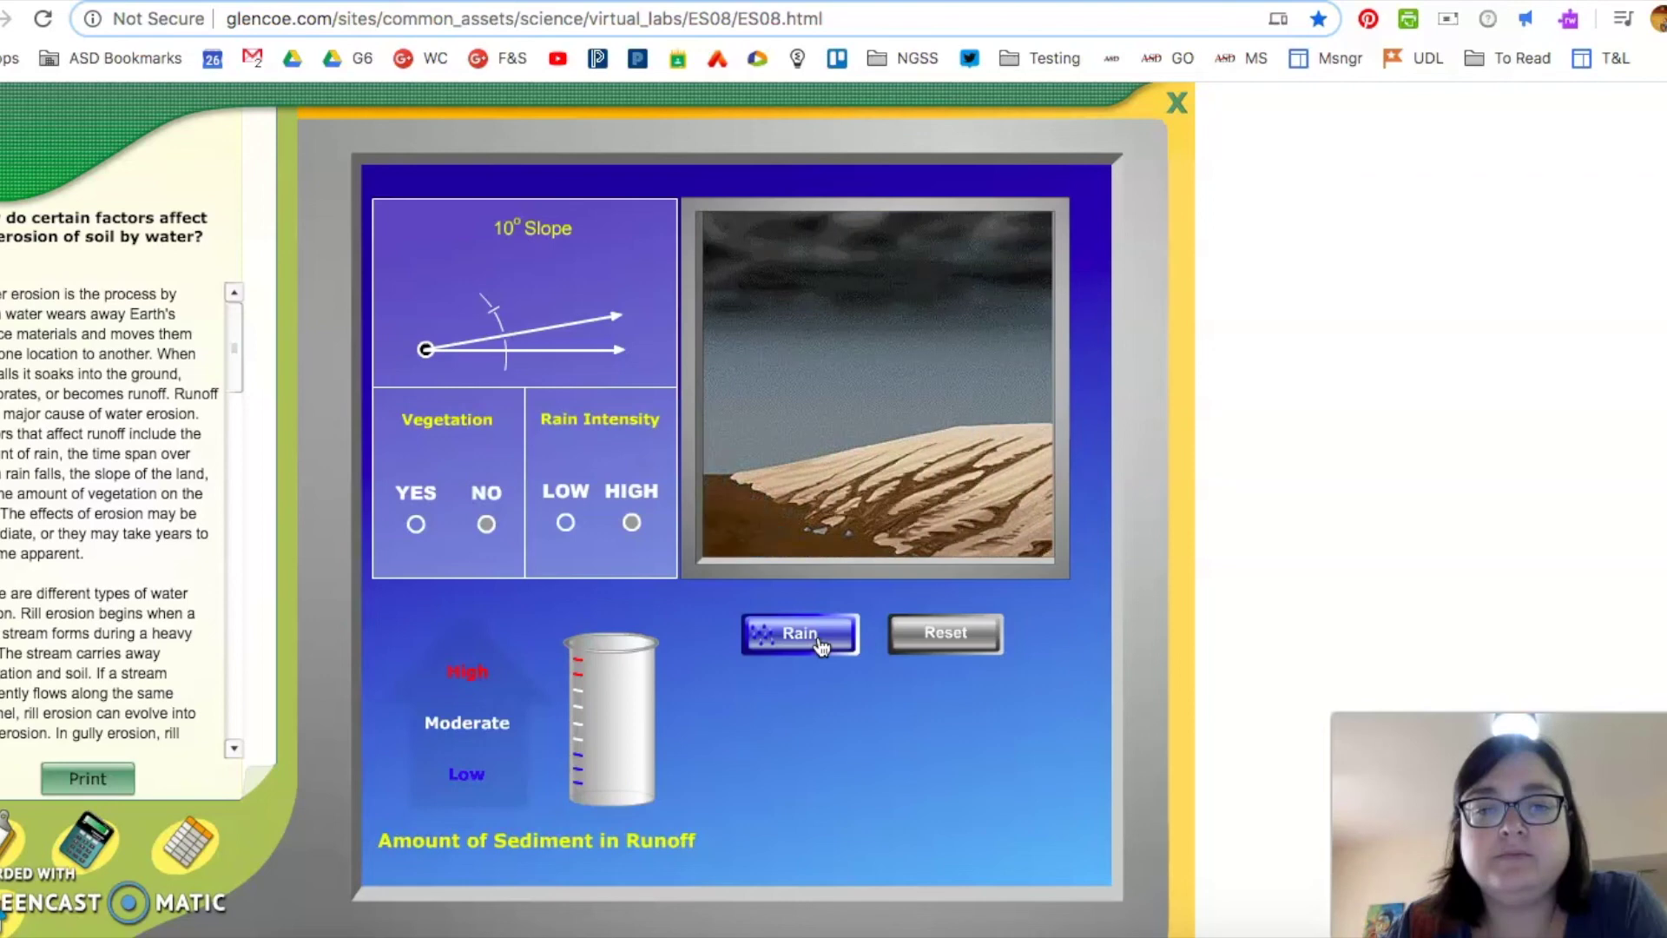
left_click(634, 735)
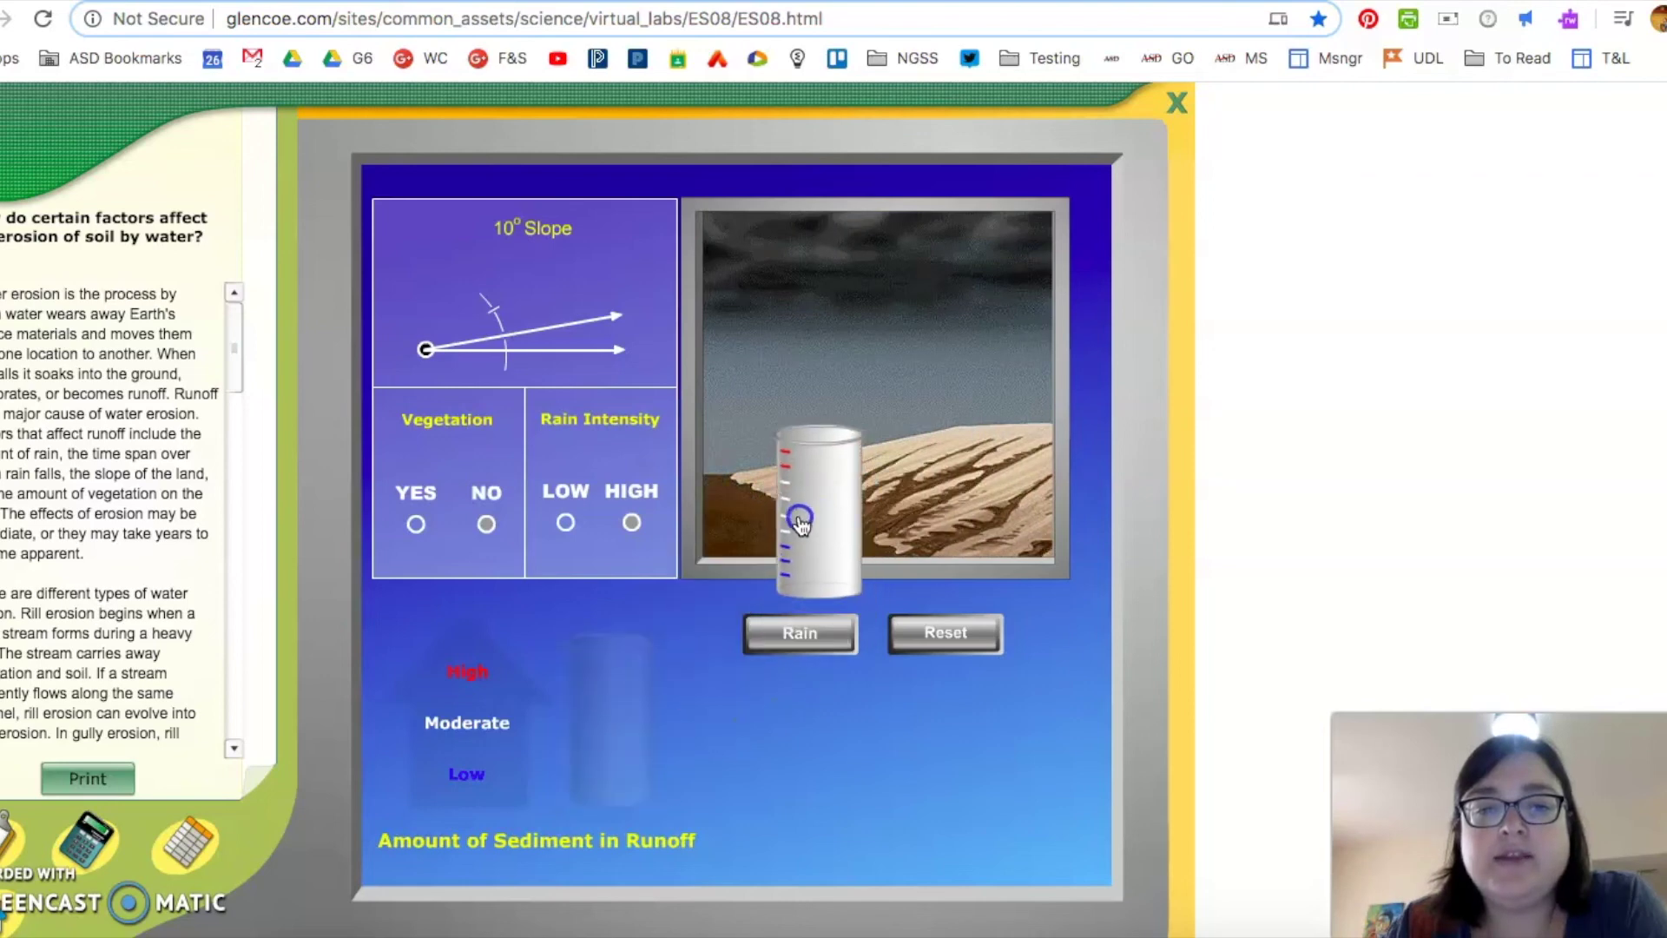
left_click(625, 792)
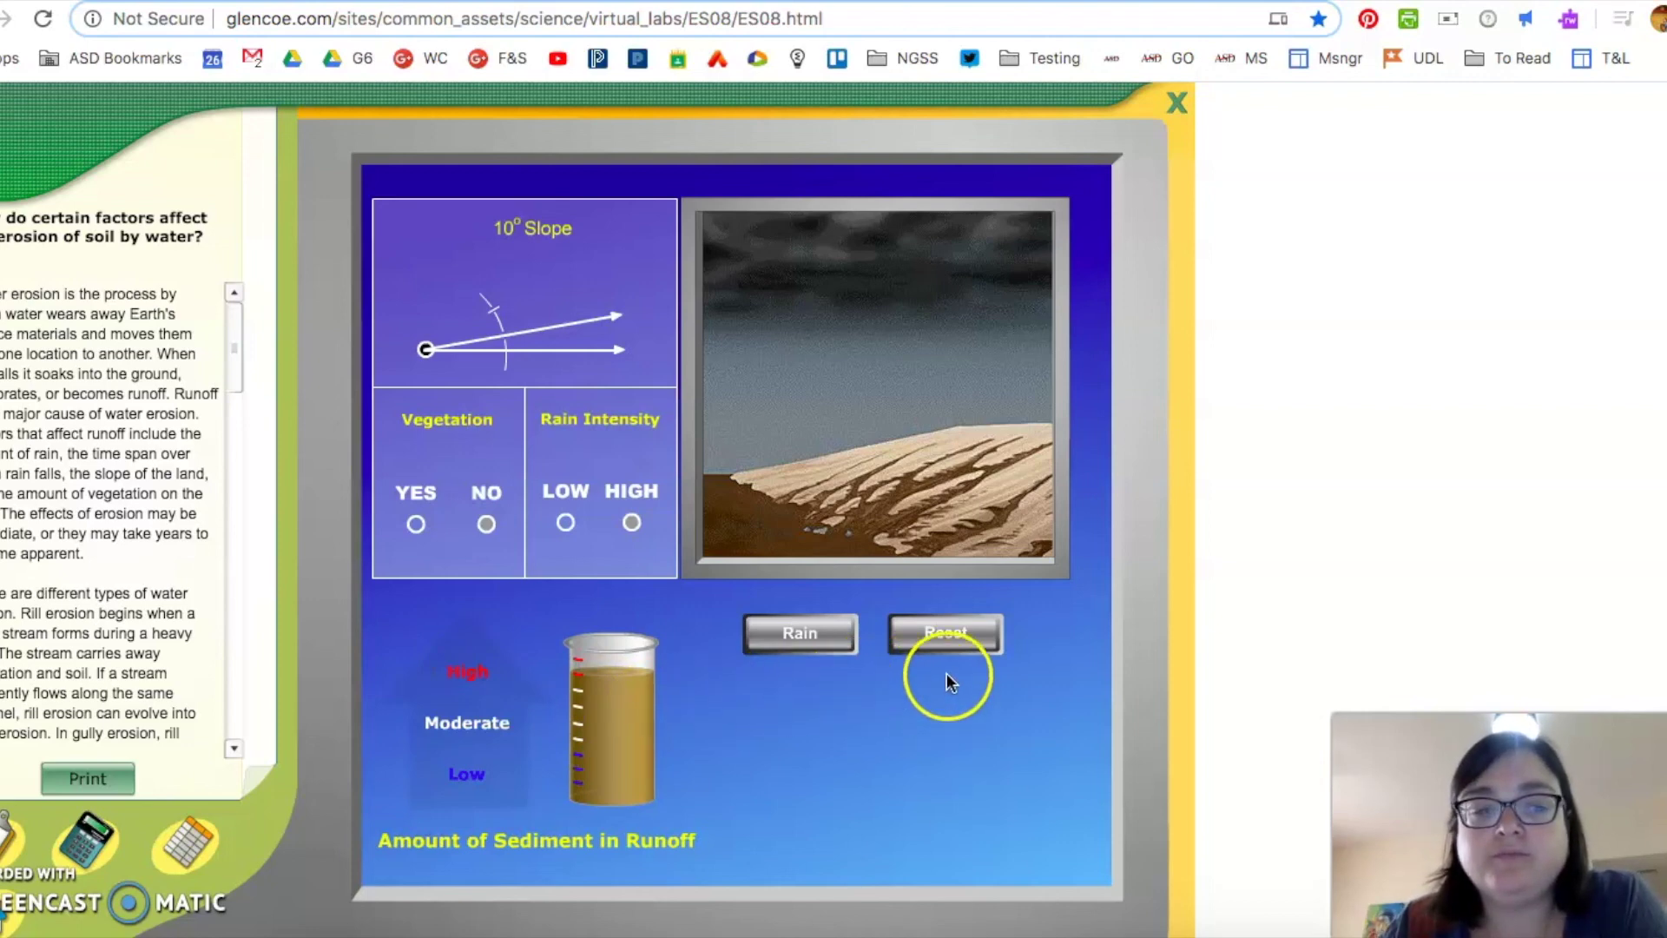
left_click(944, 645)
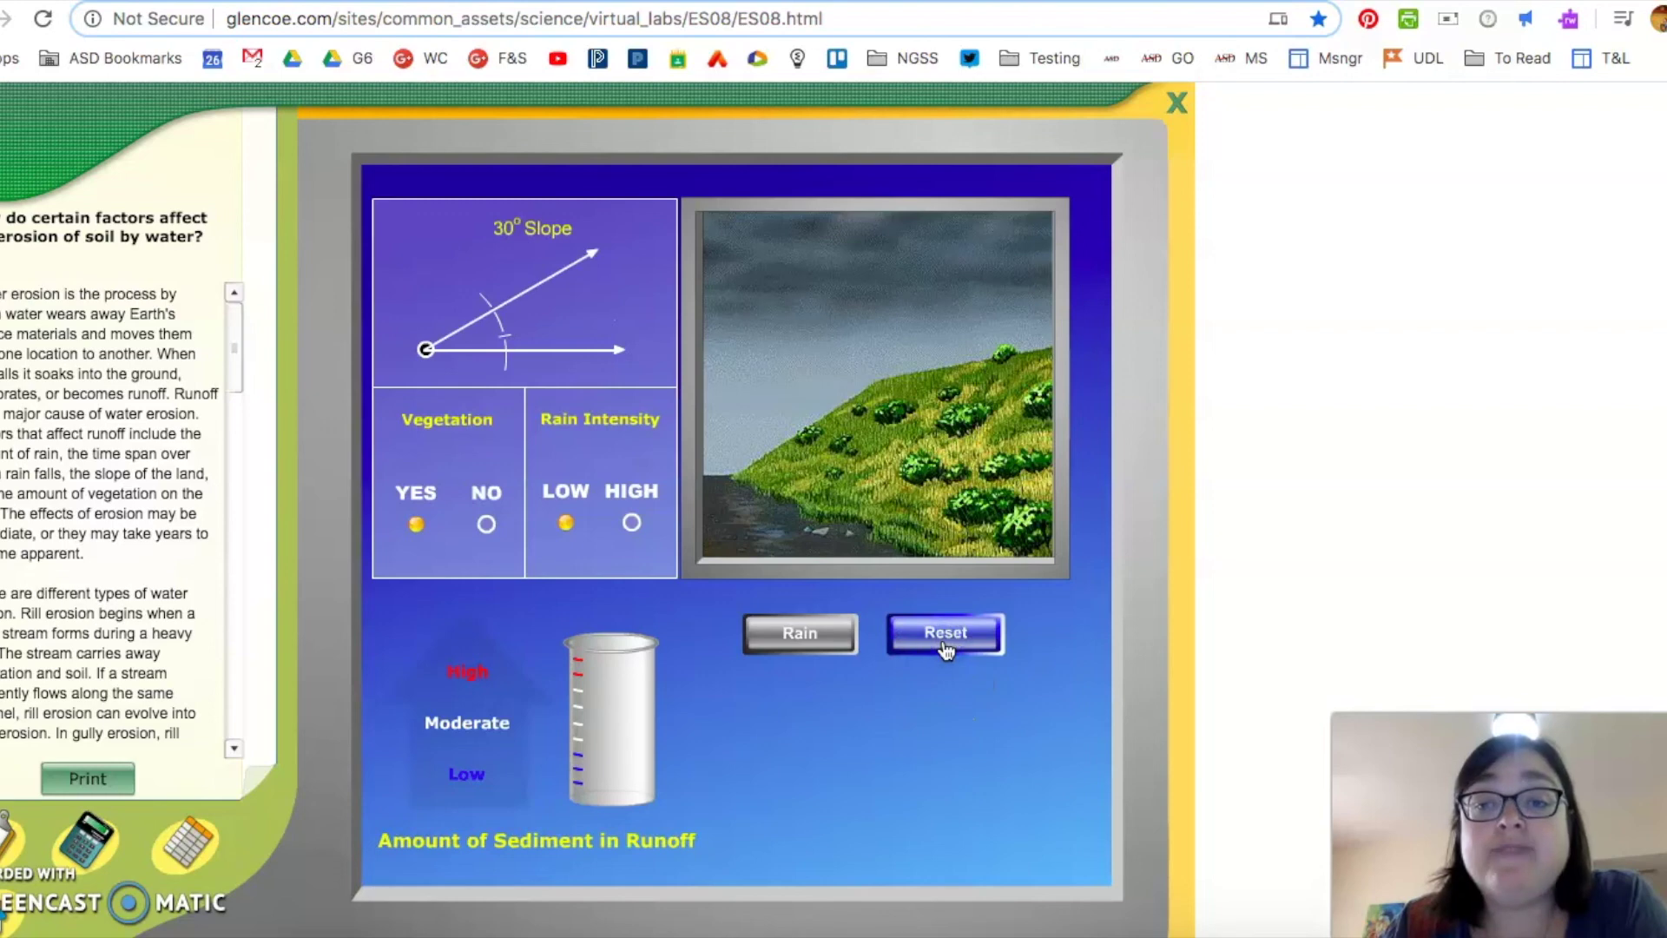